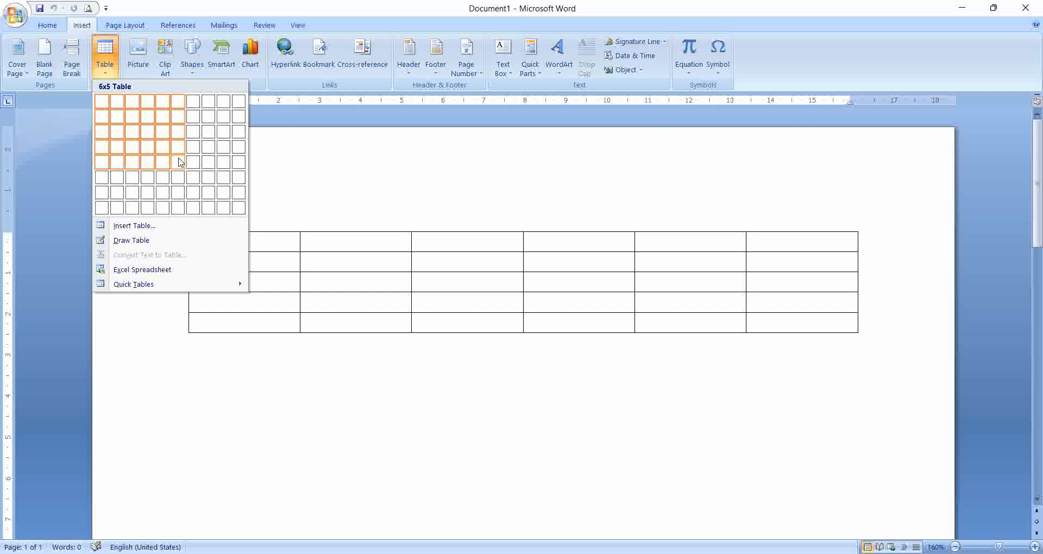
Step: Insert a 6x5 table and add a sixth row at its end
left_click(178, 162)
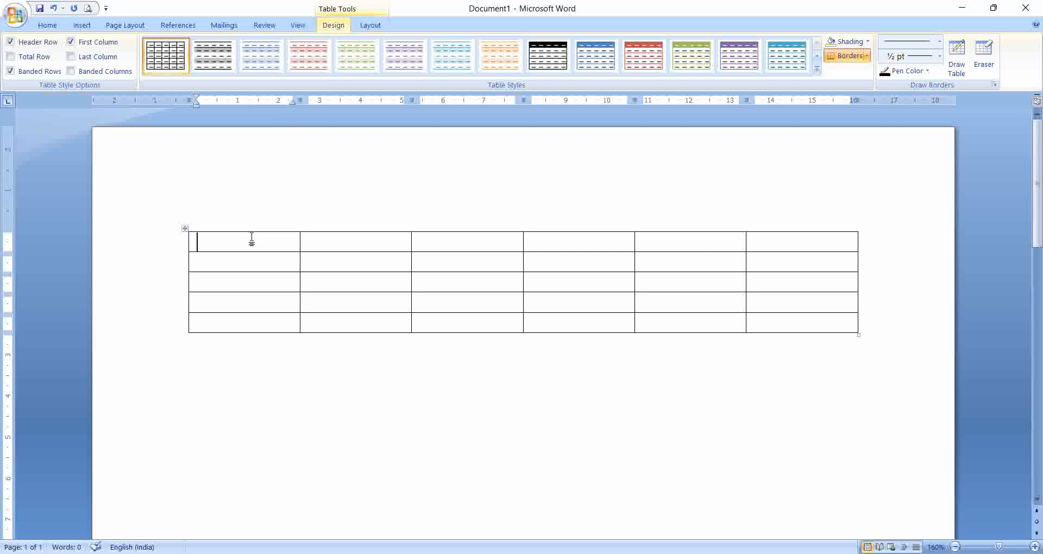
left_click(873, 324)
key("Return")
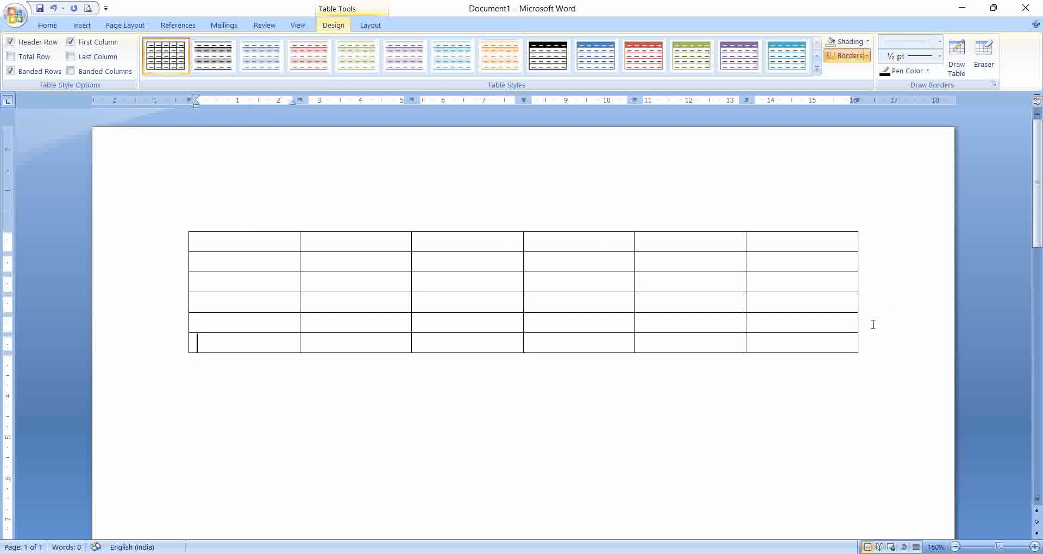
Step: Below the table, create a five-column table by typing a line of plus signs separated by dashes, then add a second row
left_click(585, 405)
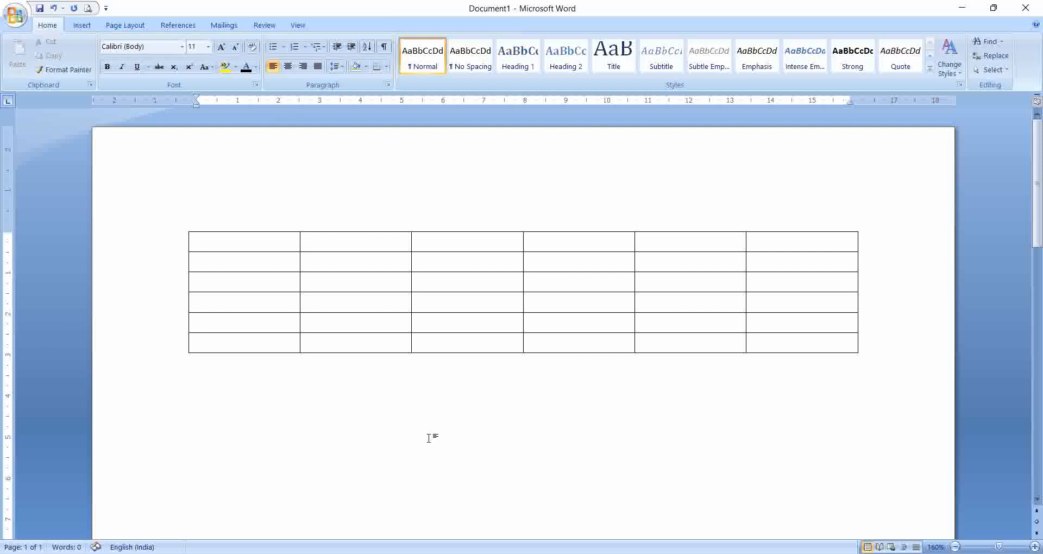
key("Return")
key("Return")
type("+")
type("-----------+")
type("----------+")
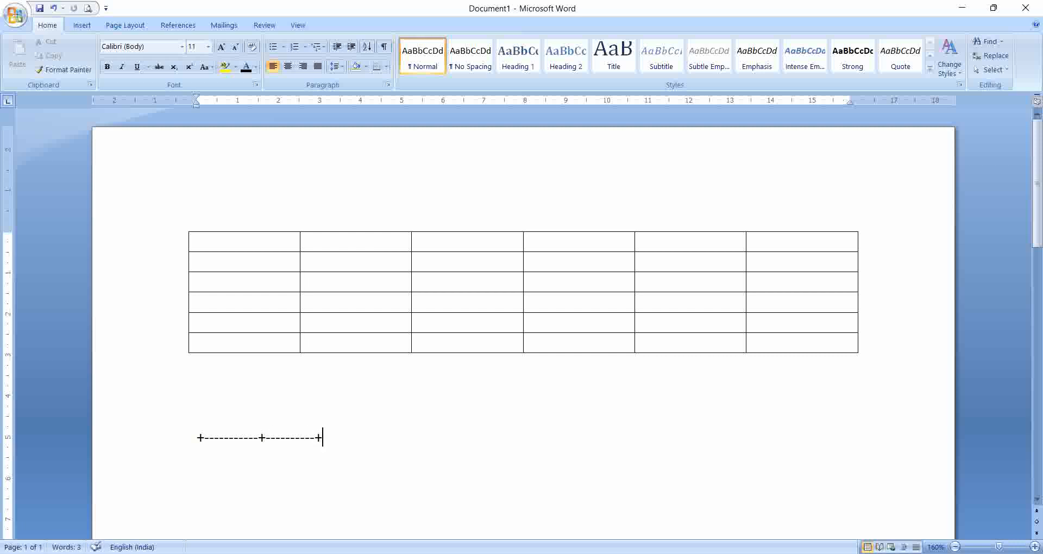
type("----------+---------")
type("+----------+---------+----")
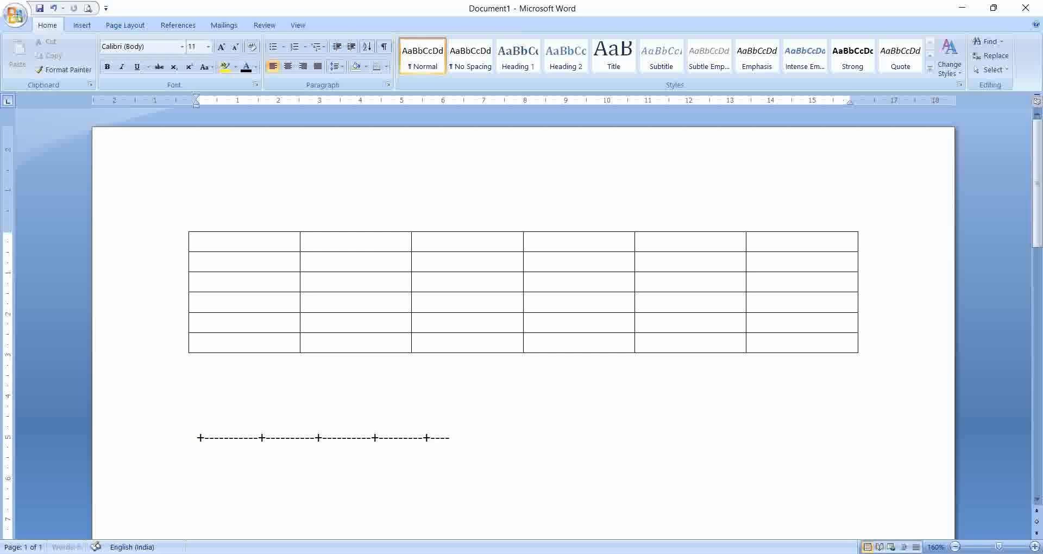
type("+")
key("Return")
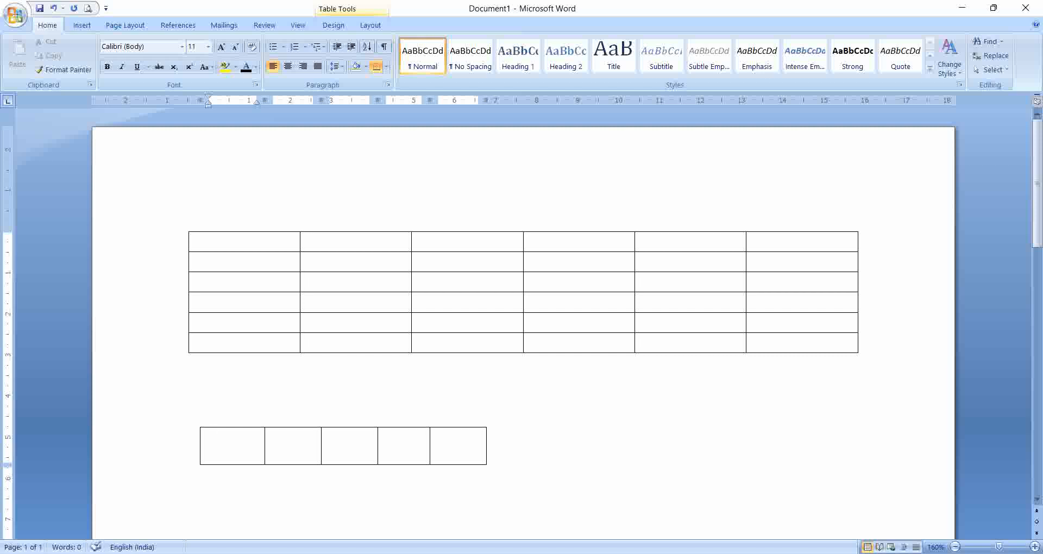
left_click(492, 454)
key("Return")
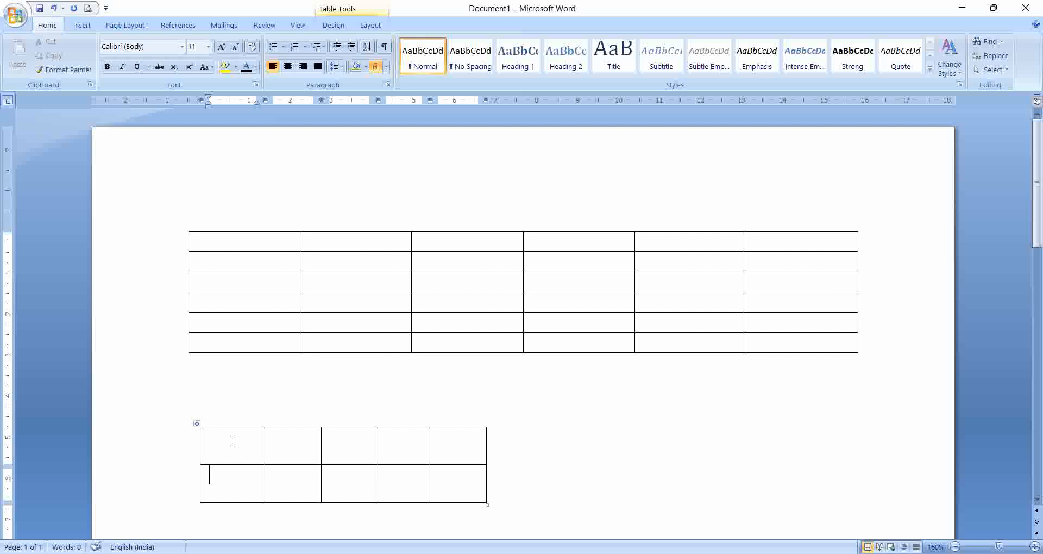
Step: AutoFit the small table to the window and distribute its columns evenly
right_click(195, 423)
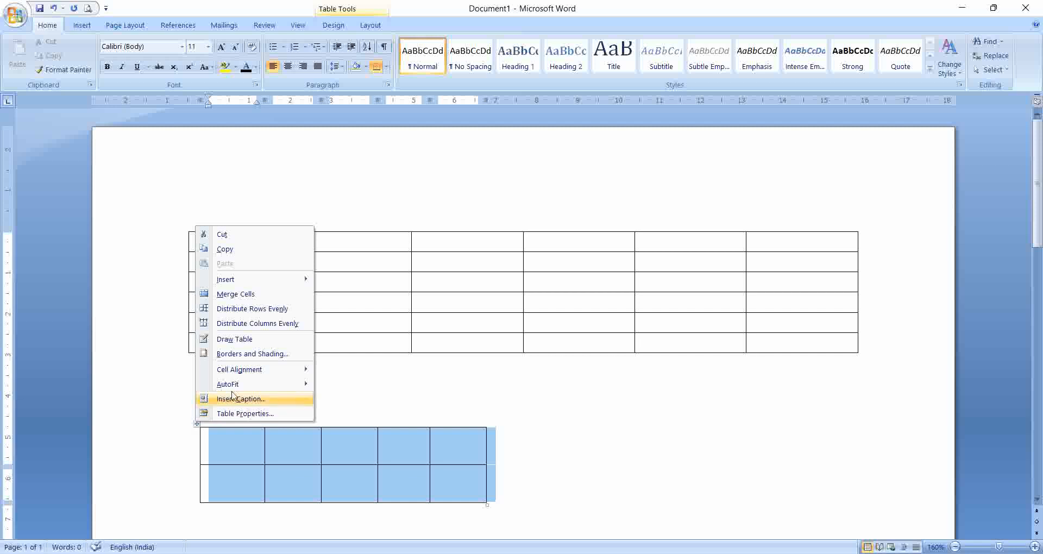
mouse_move(283, 386)
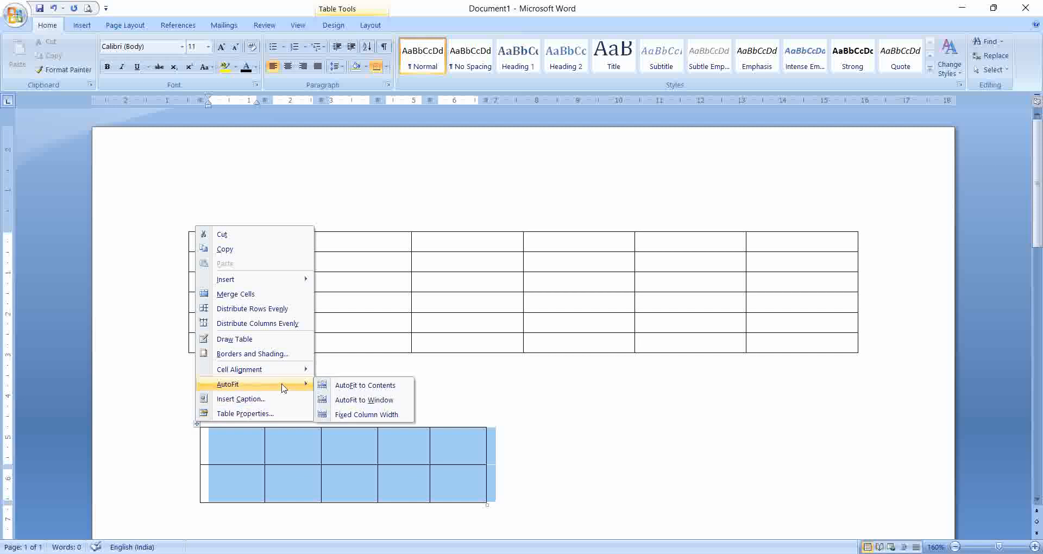
left_click(344, 400)
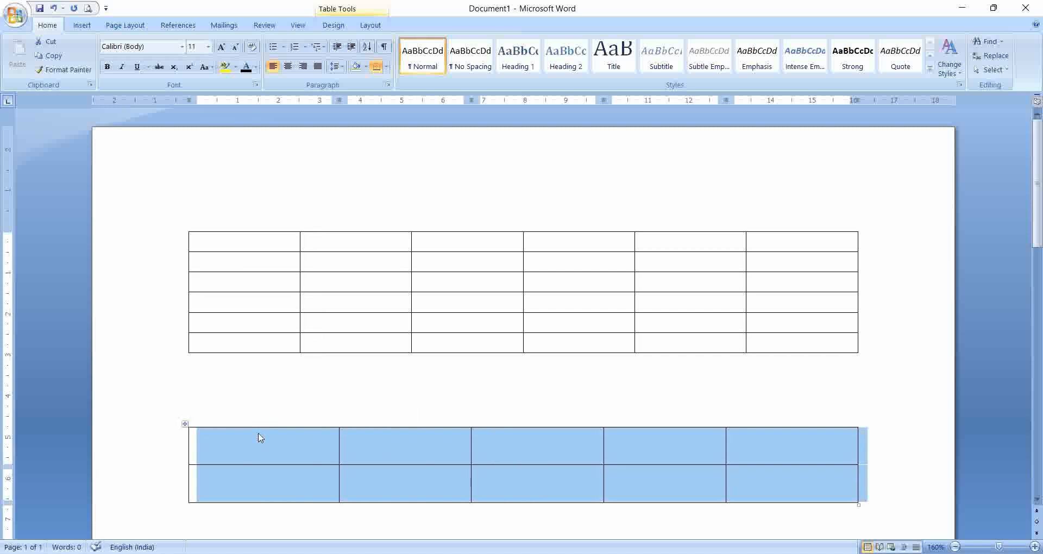
right_click(186, 422)
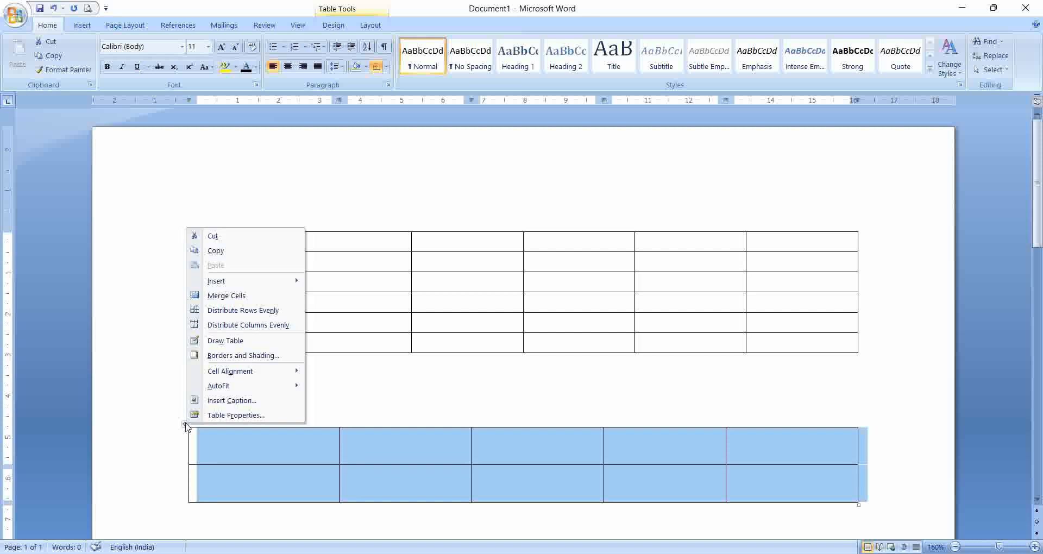
left_click(237, 326)
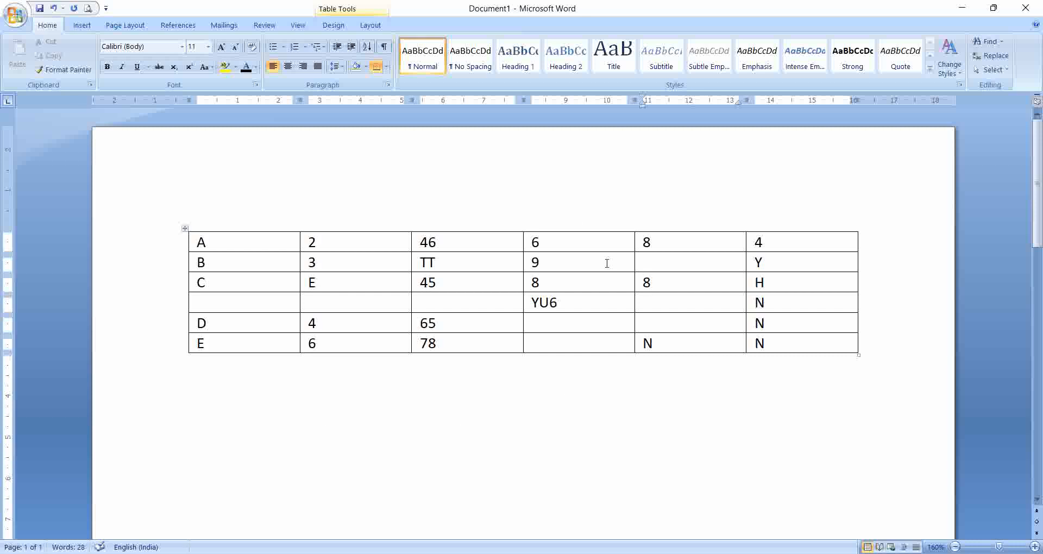
Step: Move the cursor forward and backward between cells of the first row of the filled table
left_click(364, 239)
key("Tab")
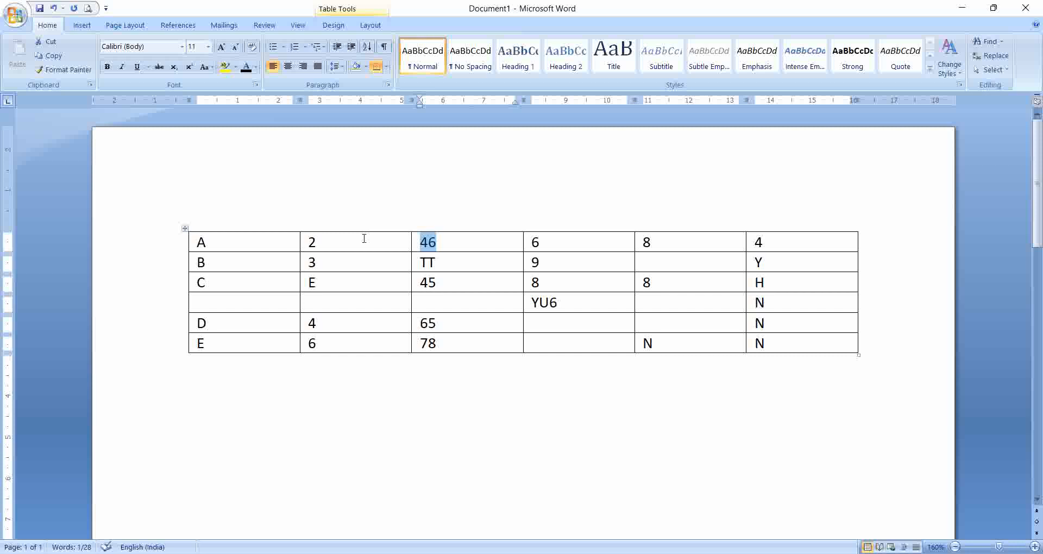
key("Tab")
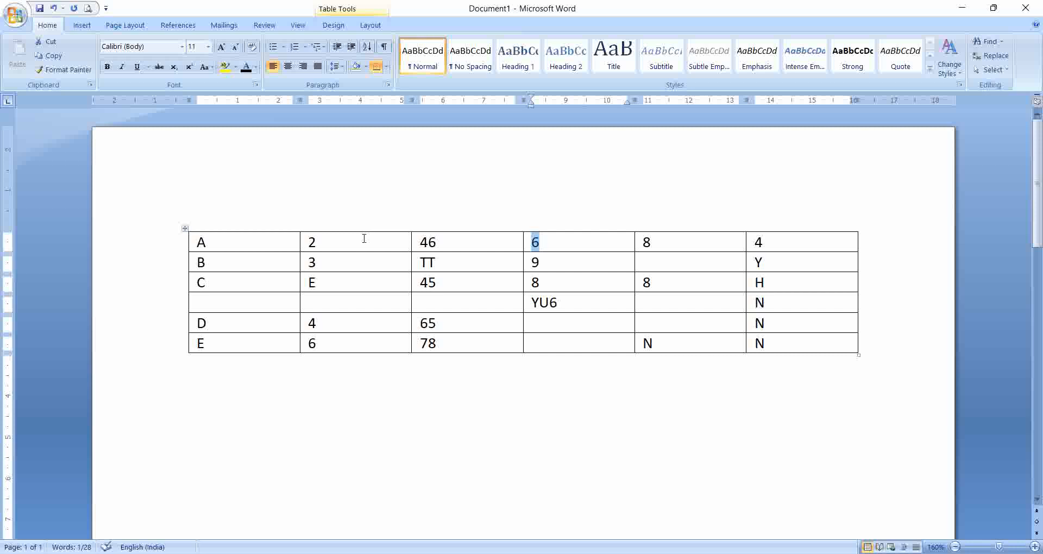
left_click(349, 241)
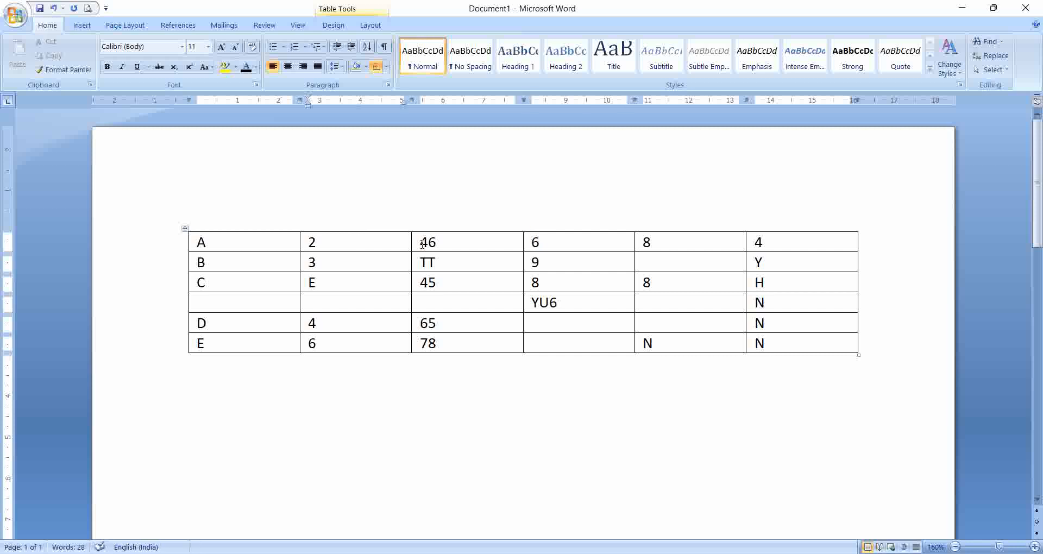
left_click(447, 245)
key("shift+Tab")
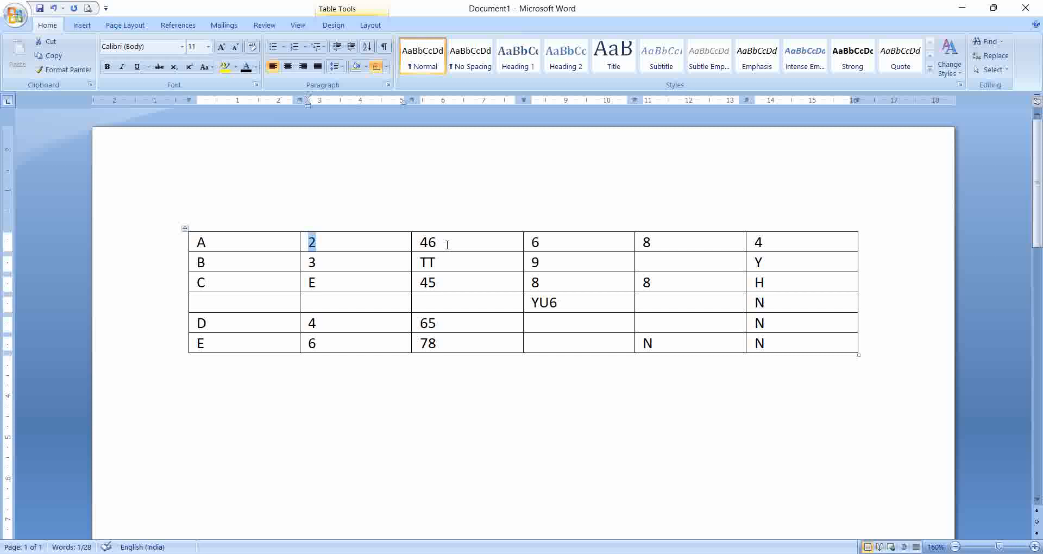
left_click(331, 314)
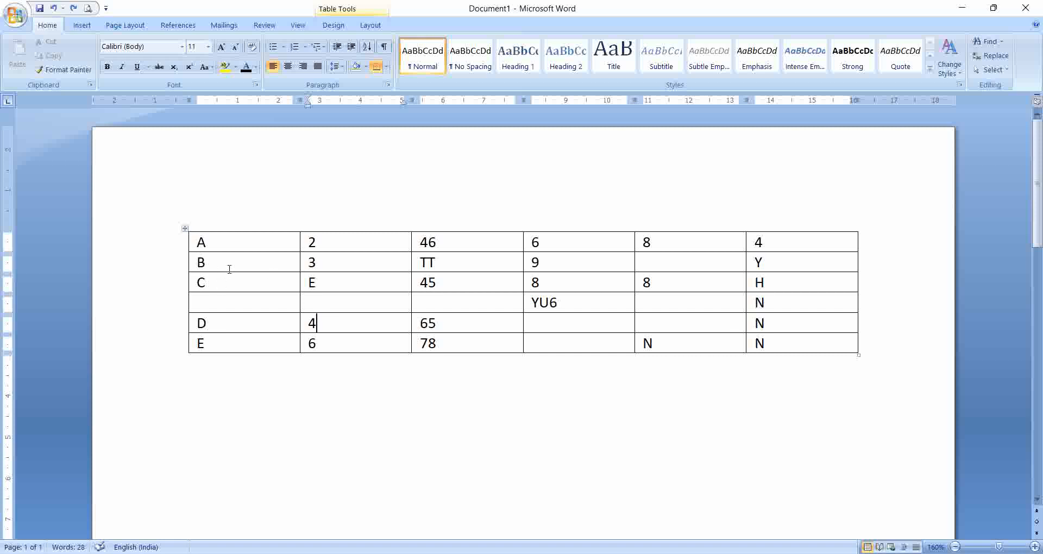
Step: Insert an empty row below the row starting with B
left_click(868, 258)
key("Return")
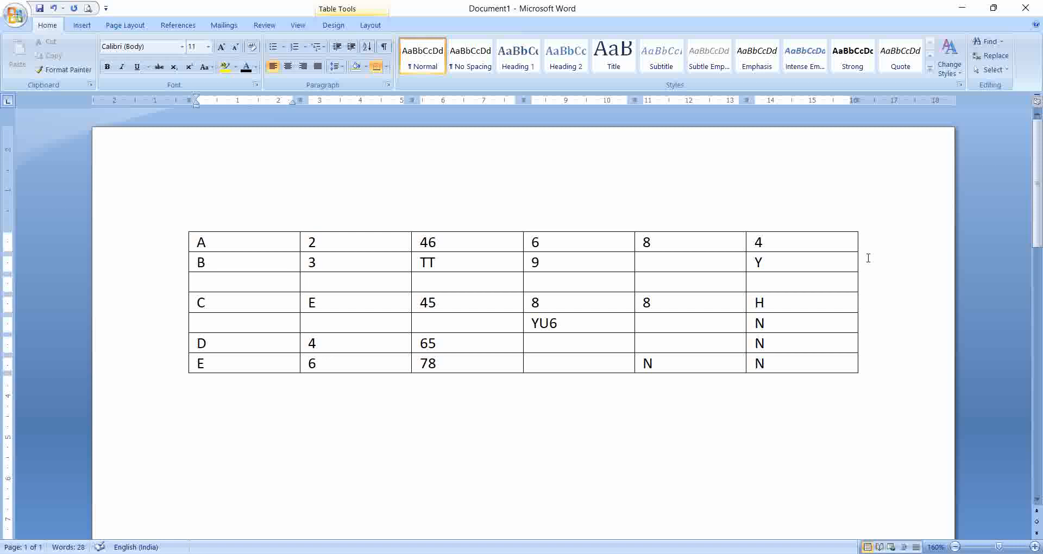
Step: Split the table above the row starting with C and undo the split
left_click(463, 258)
left_click_drag(201, 299, 781, 374)
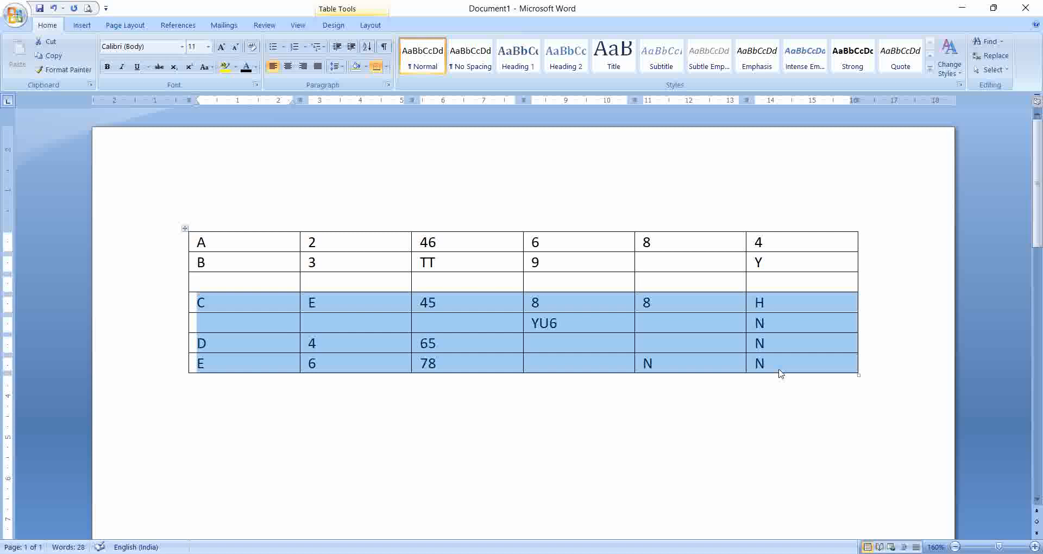
key("ctrl+shift+Return")
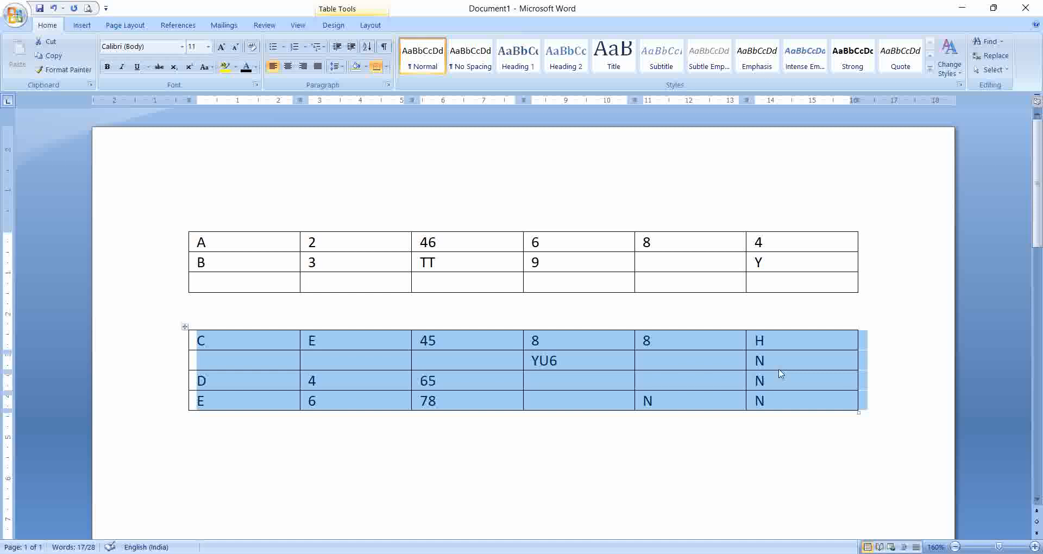
key("ctrl+z")
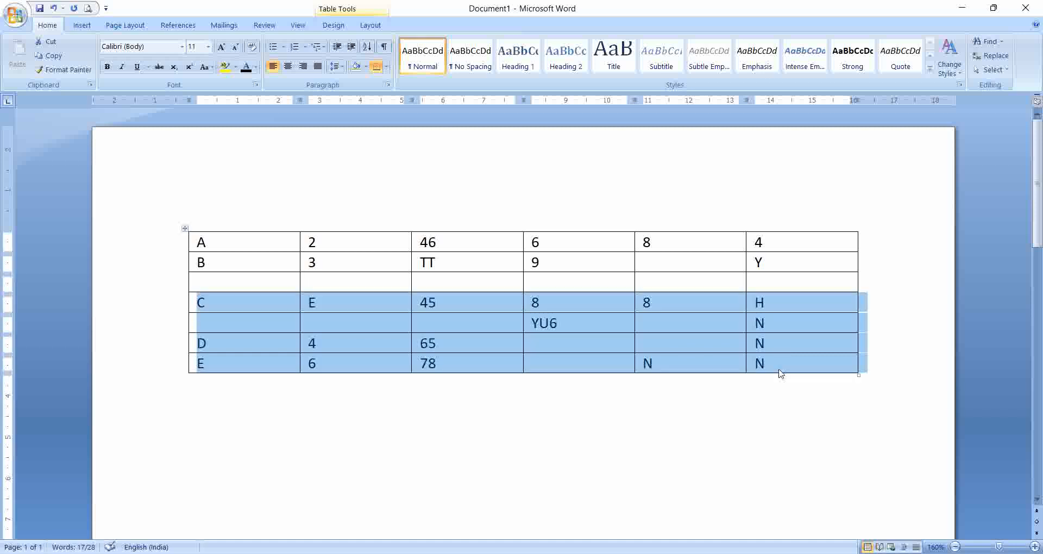
Step: Move the row starting with C up to the top of the table
left_click(233, 305)
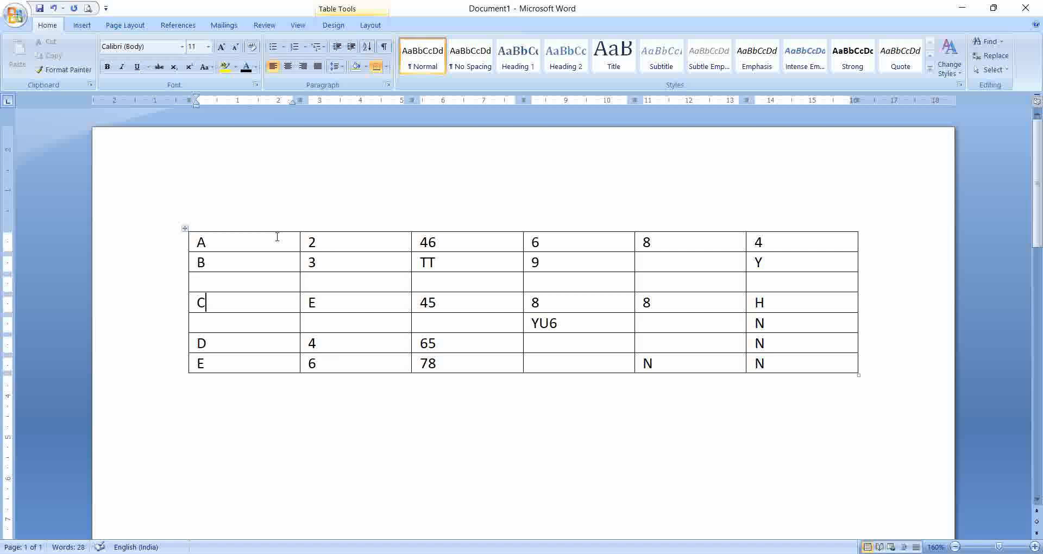
double_click(198, 303)
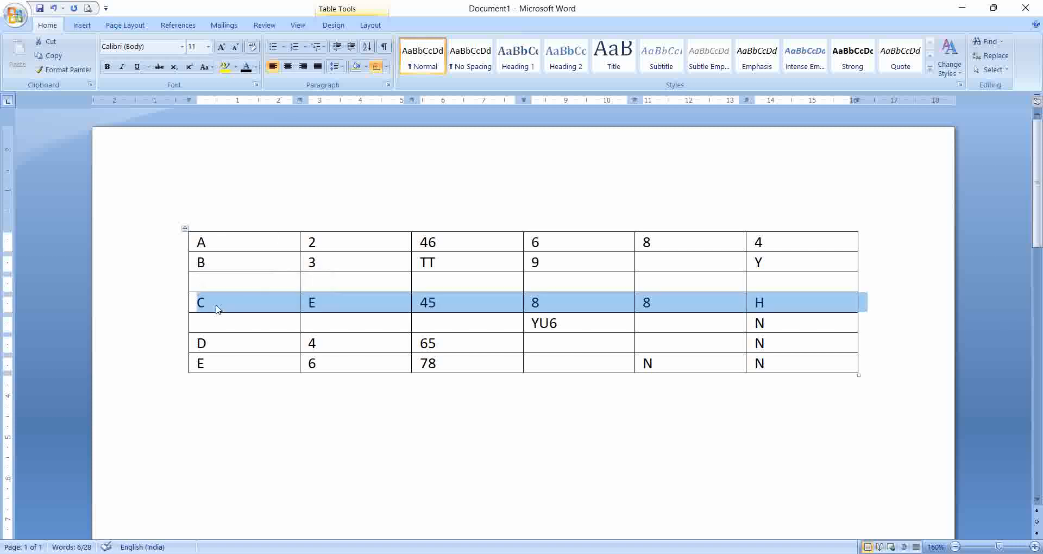
left_click(255, 464)
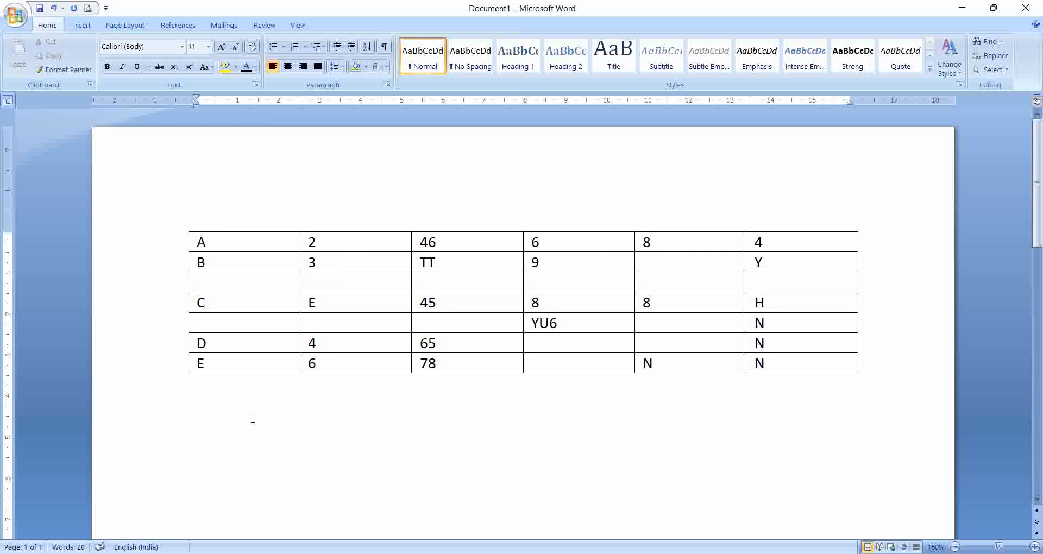
left_click(222, 304)
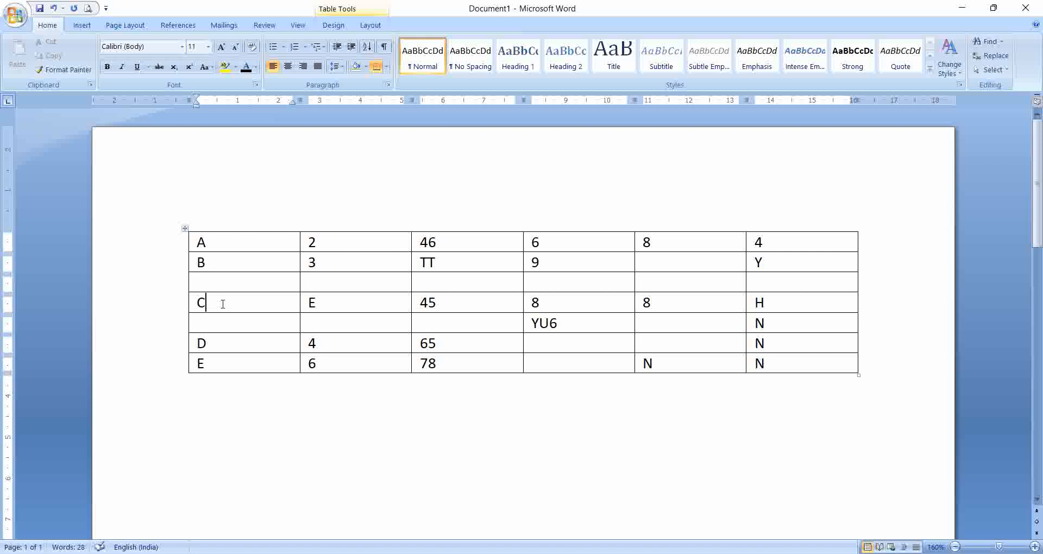
key("alt+shift+Up")
key("alt+shift+Up")
key("alt+shift+Up")
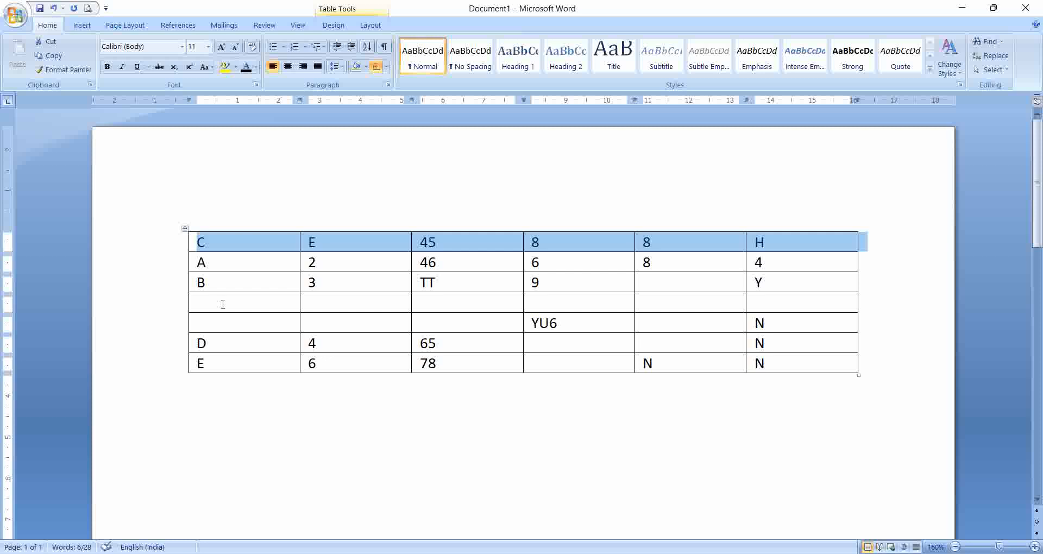
Step: Move the row starting with C down to the bottom of the table
key("alt+shift+Down")
key("alt+shift+Down")
key("alt+shift+Down")
key("alt+shift+Down")
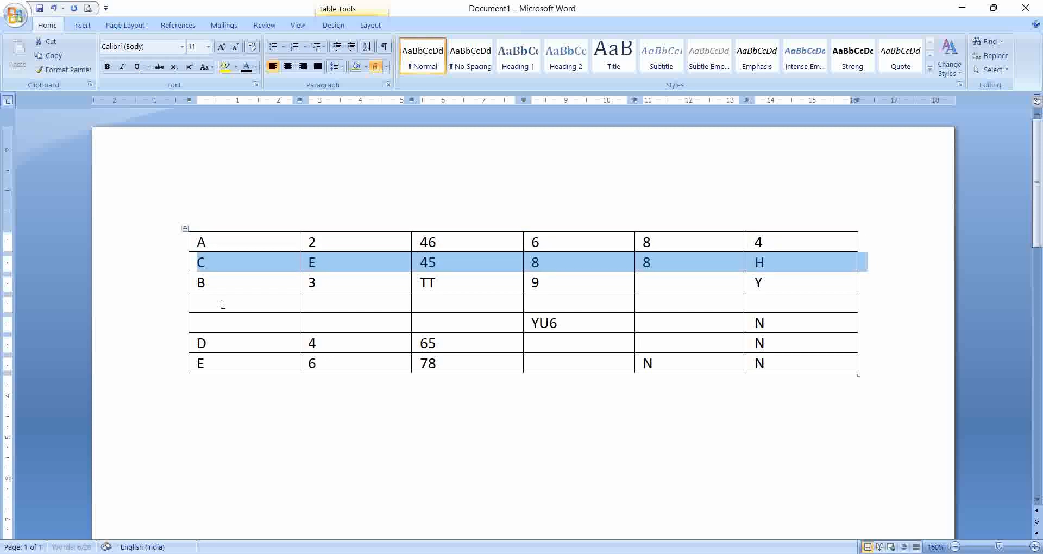
key("alt+shift+Down")
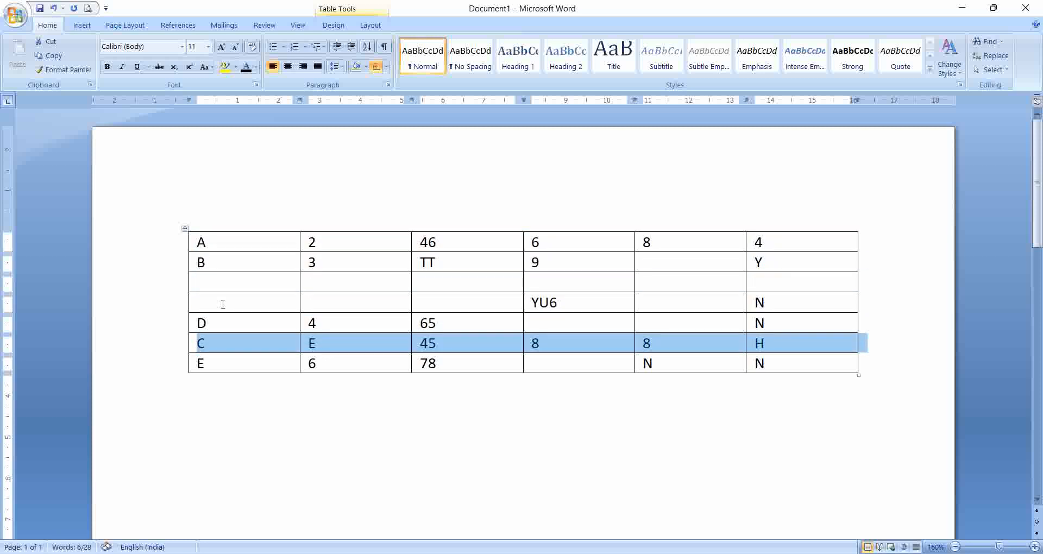
key("alt+shift+Down")
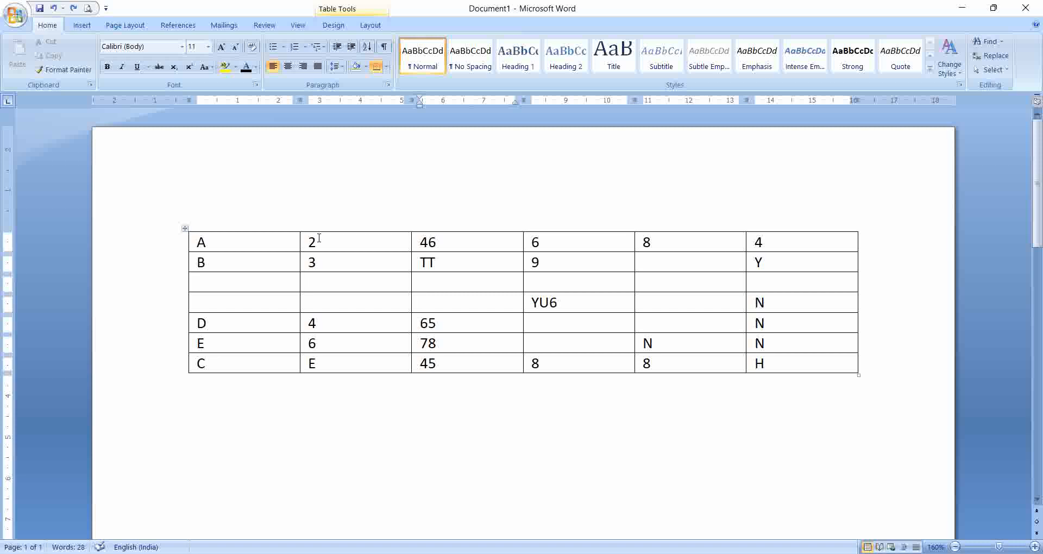
Step: Merge the first three cells of the top row
left_click(246, 240)
left_click_drag(197, 242, 208, 242)
left_click_drag(294, 241, 436, 241)
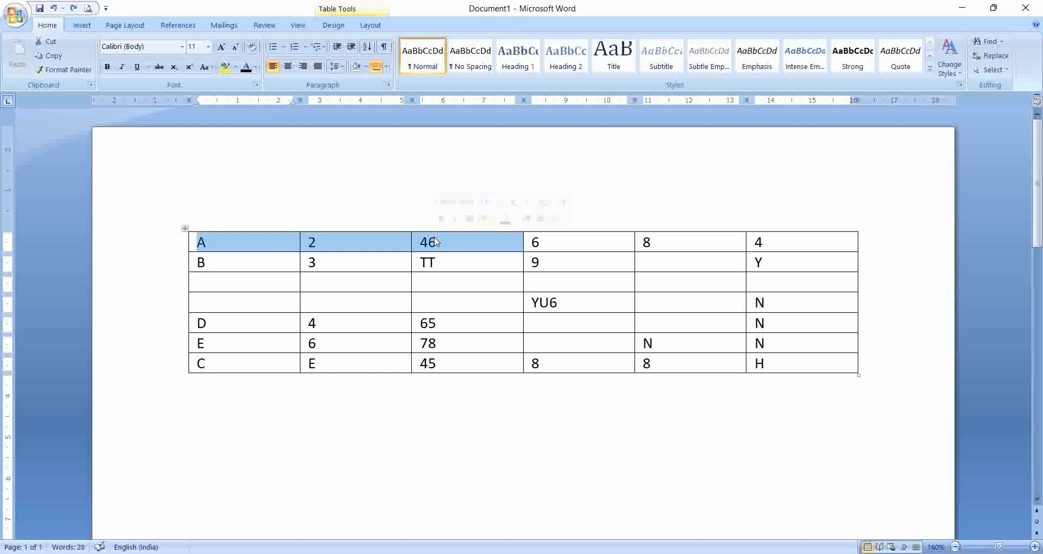
key("alt+a")
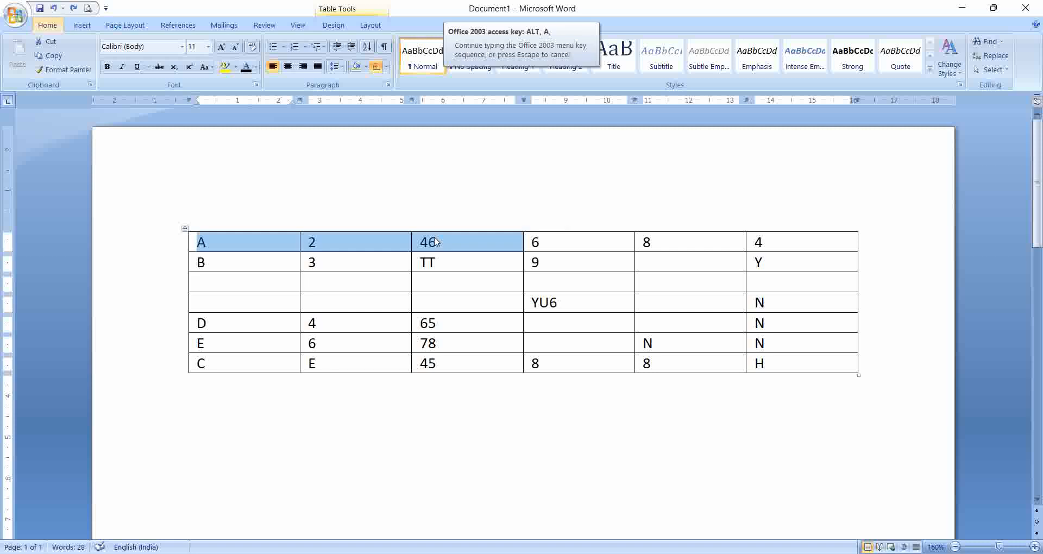
key("m")
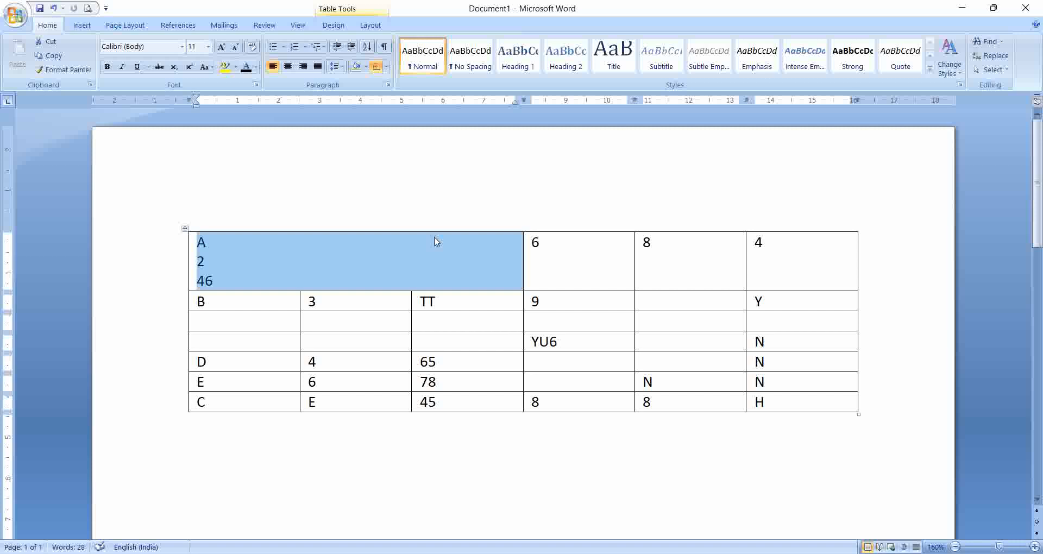
Step: Split the table above the row containing YU6
left_click(447, 339)
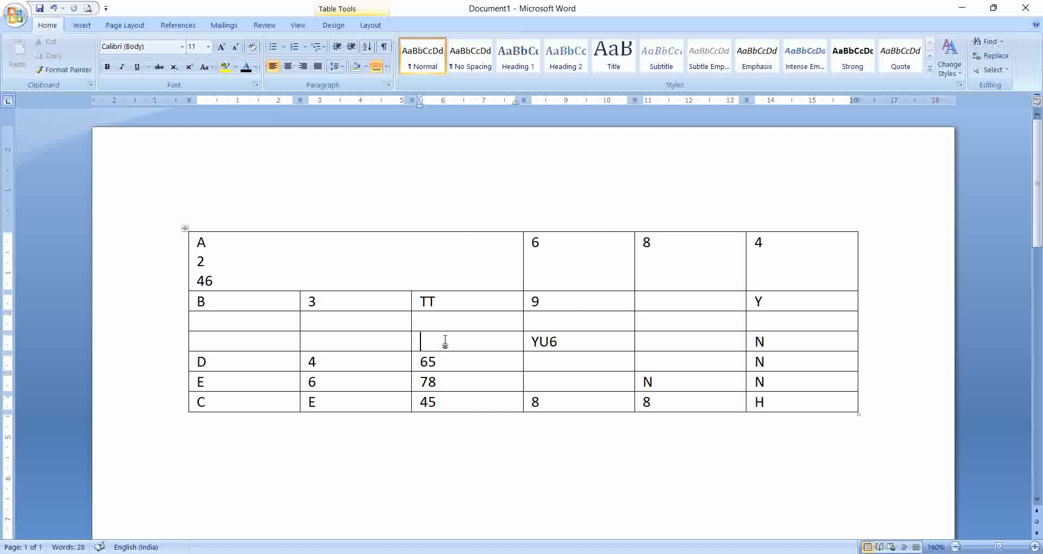
key("ctrl+shift+Return")
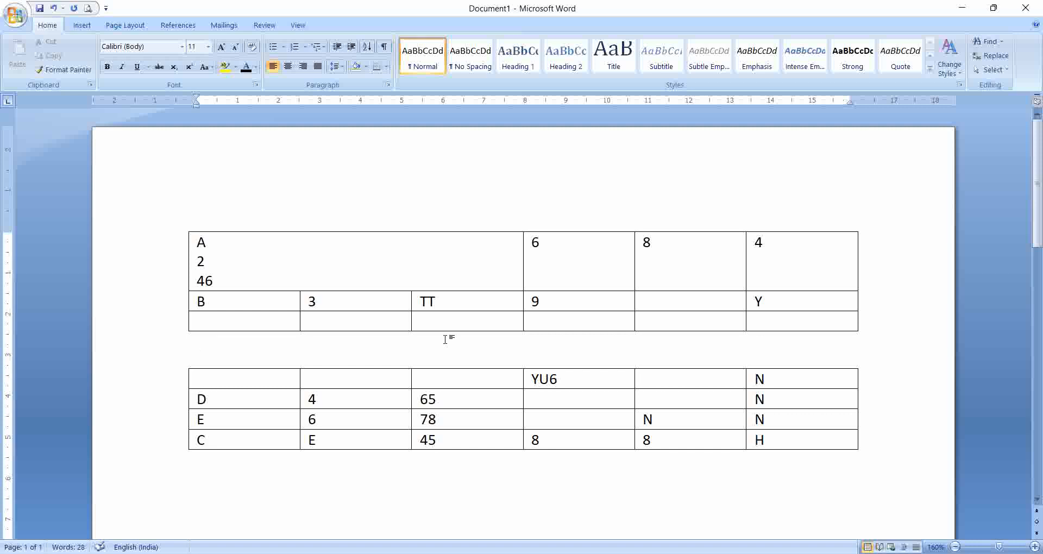
left_click(447, 382)
left_click(287, 379)
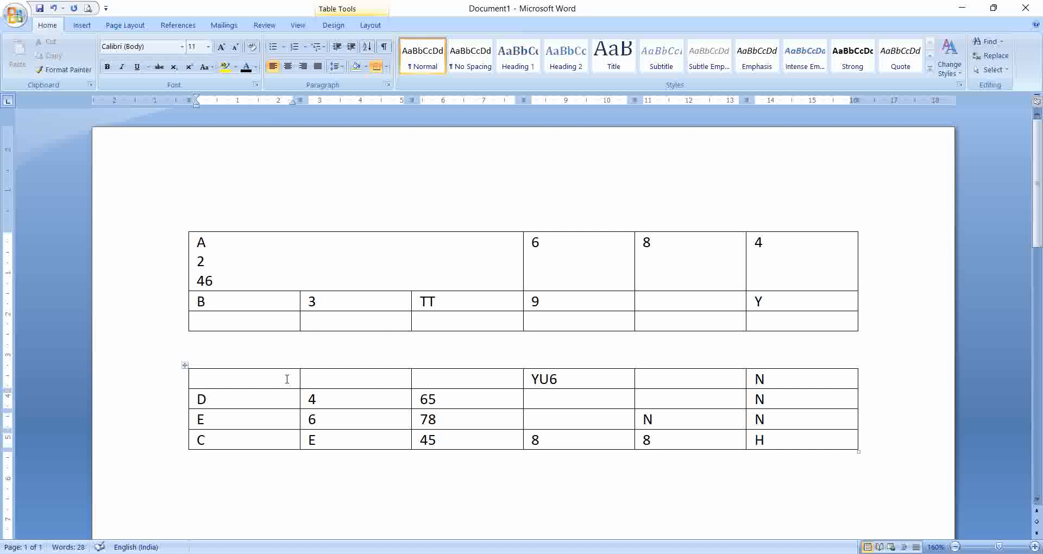
Step: Move the row containing YU6 up into the upper table
key("alt+shift+Up")
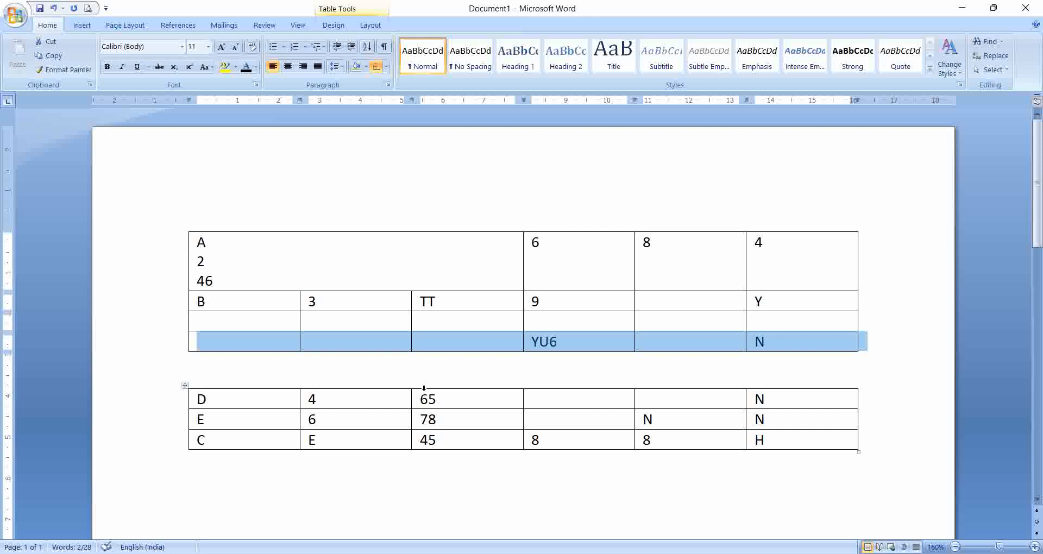
Step: Delete the column containing 65, 78 and 45 from the lower table
left_click_drag(424, 400, 472, 438)
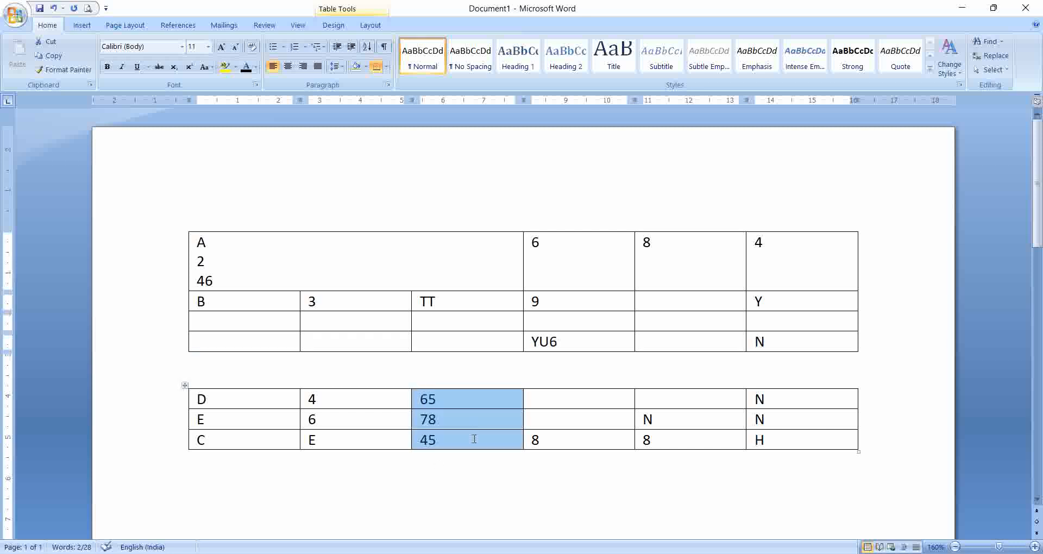
right_click(455, 401)
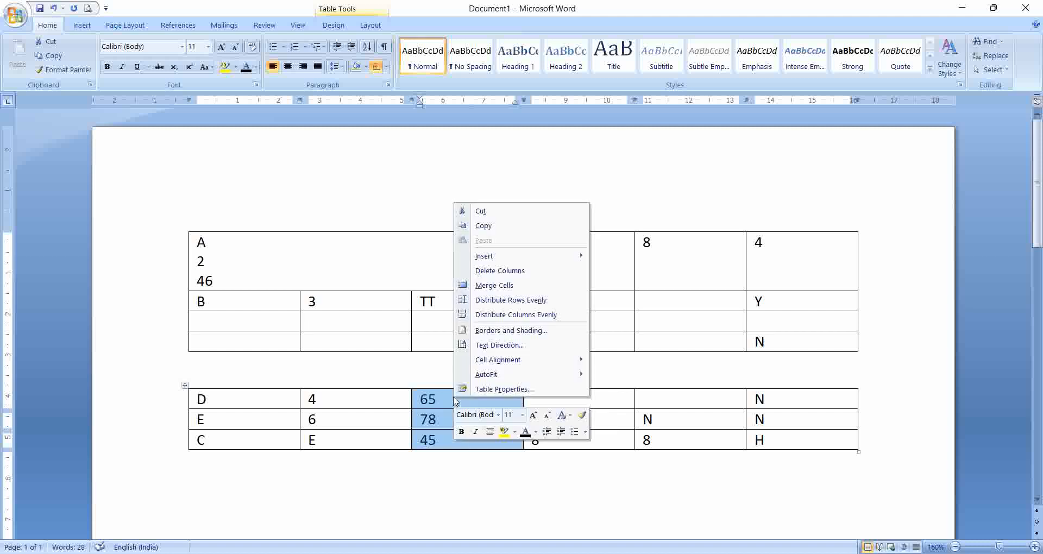
left_click(477, 272)
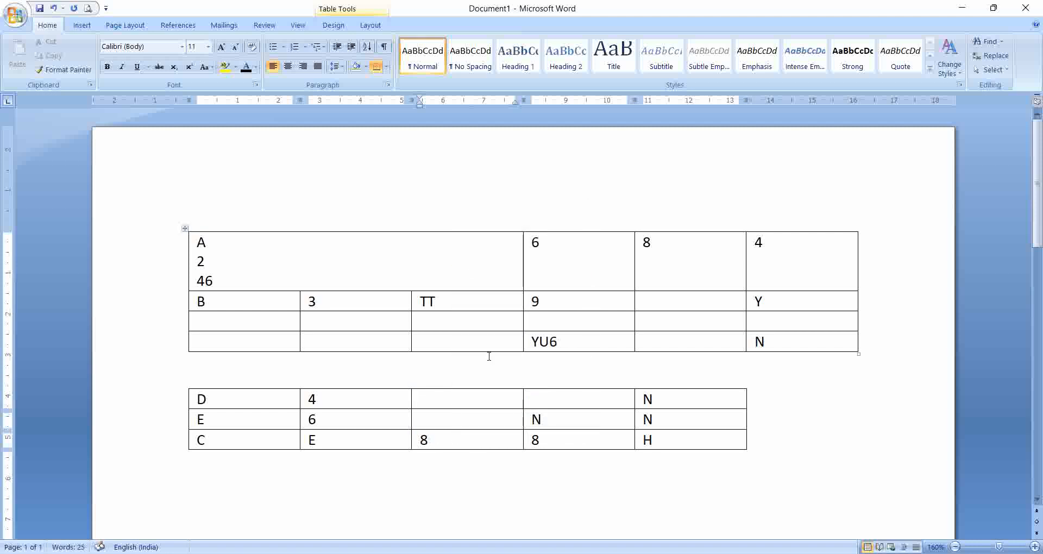
Step: Delete the entire row starting with E from the lower table
double_click(530, 419)
left_click(556, 517)
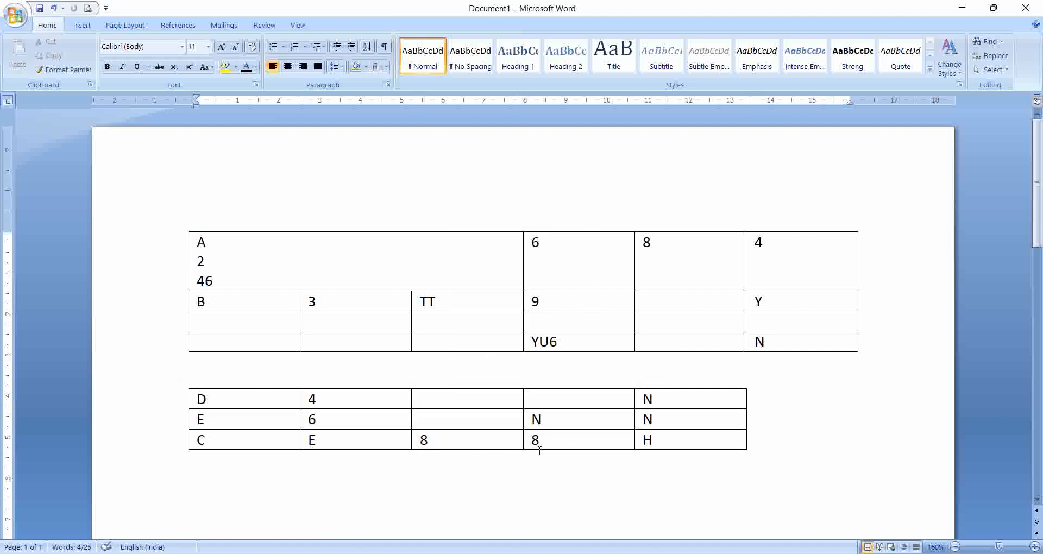
double_click(533, 420)
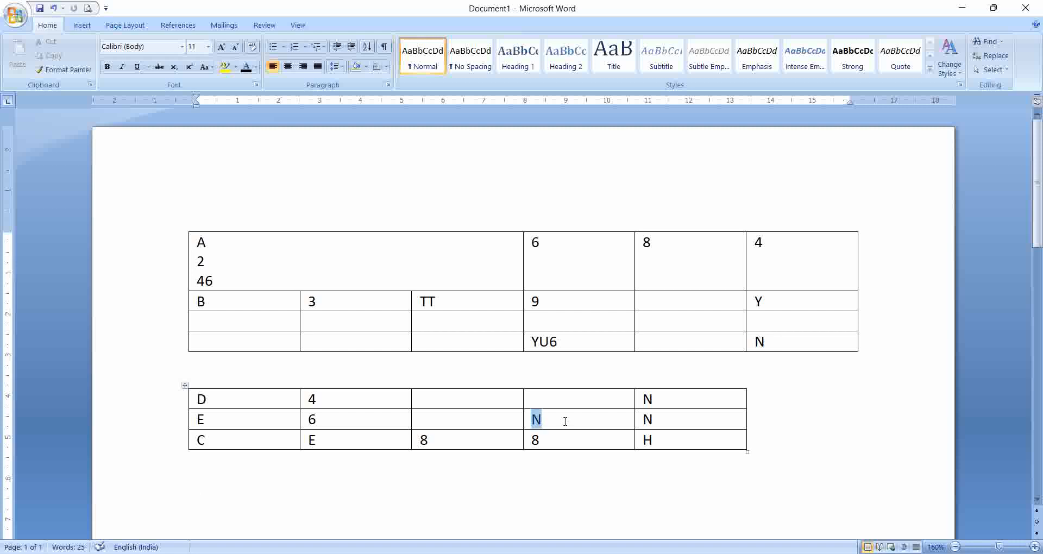
right_click(565, 422)
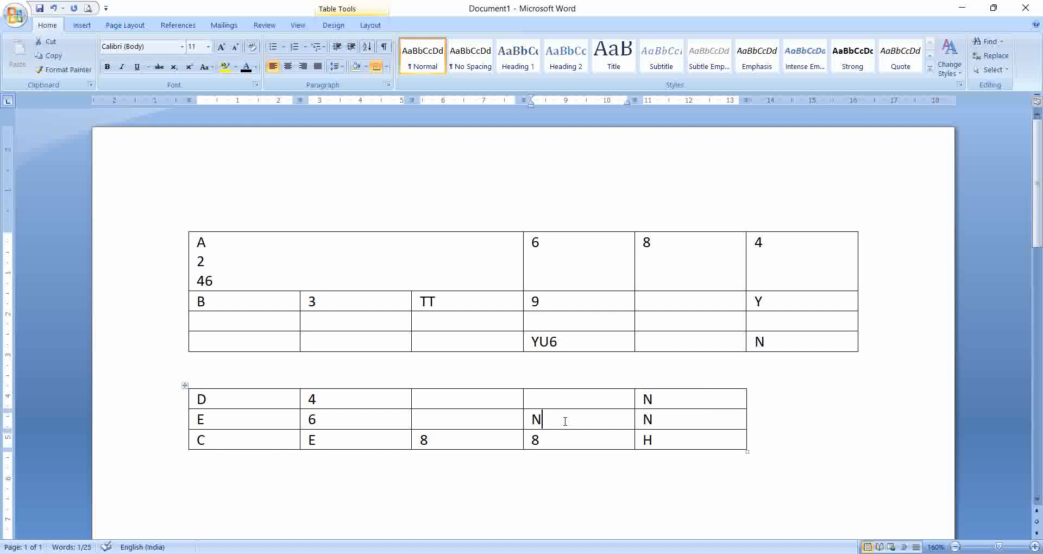
left_click(533, 420)
left_click_drag(531, 420, 545, 420)
right_click(549, 420)
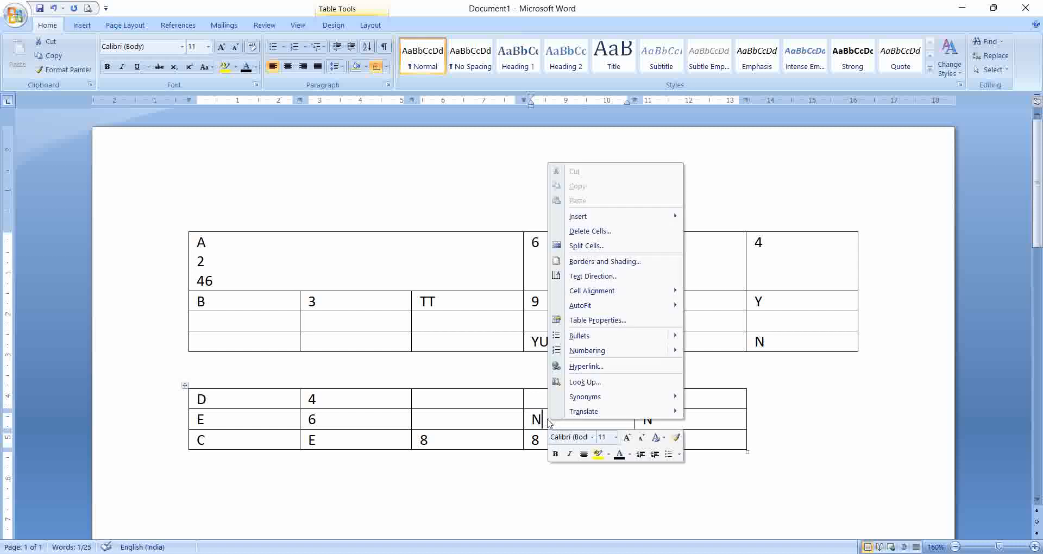
left_click(577, 234)
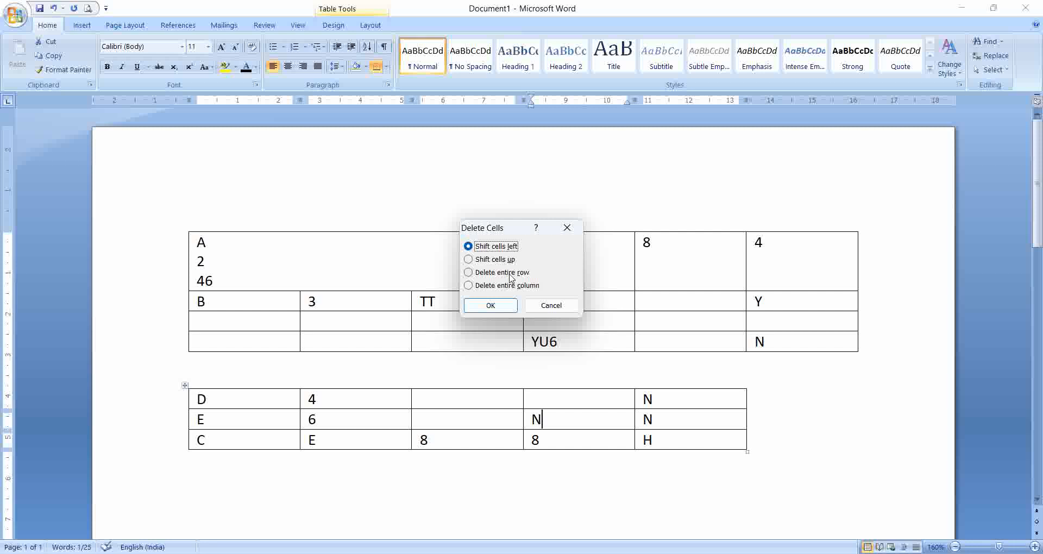
left_click(469, 274)
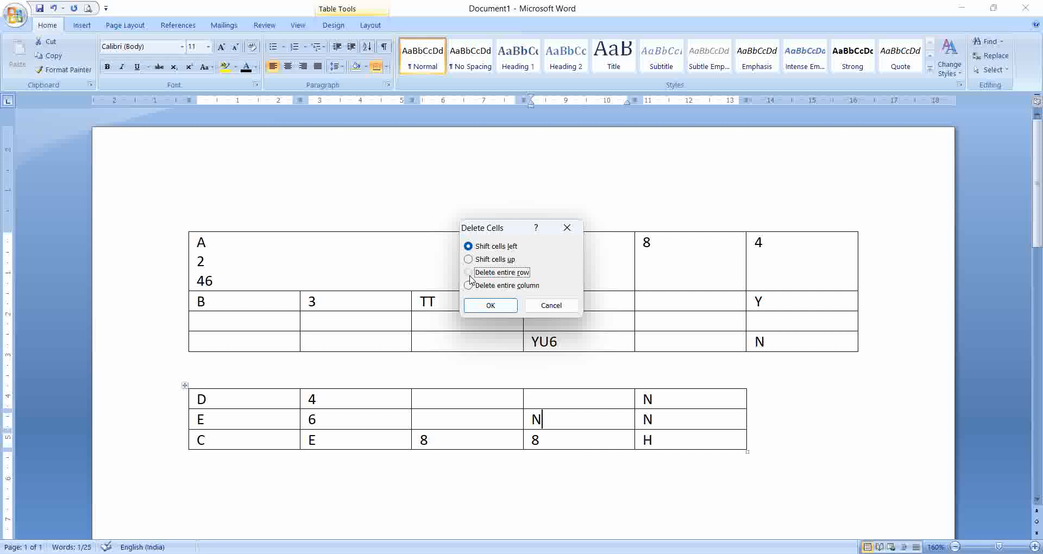
left_click(489, 306)
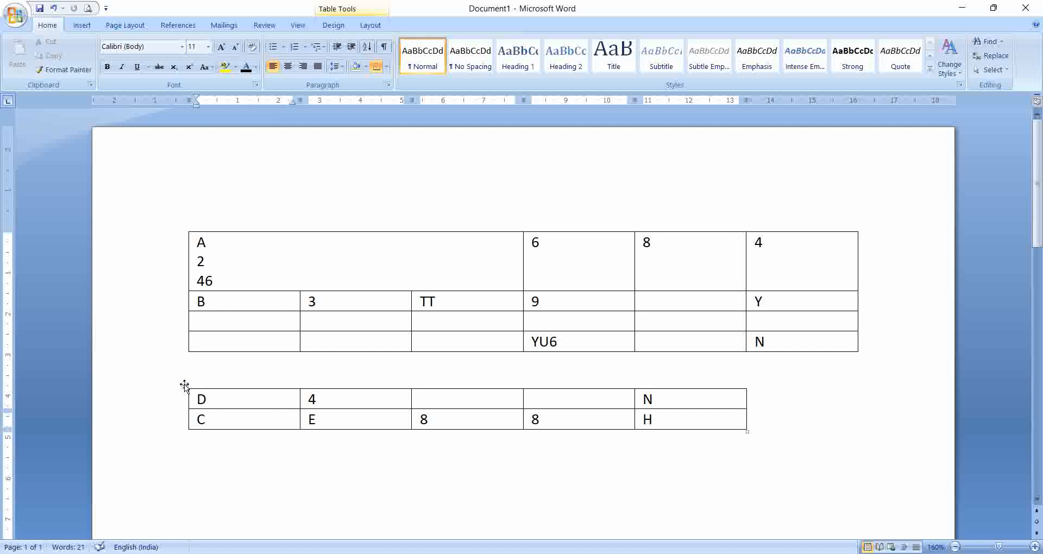
Step: AutoFit the lower table to the window
right_click(184, 386)
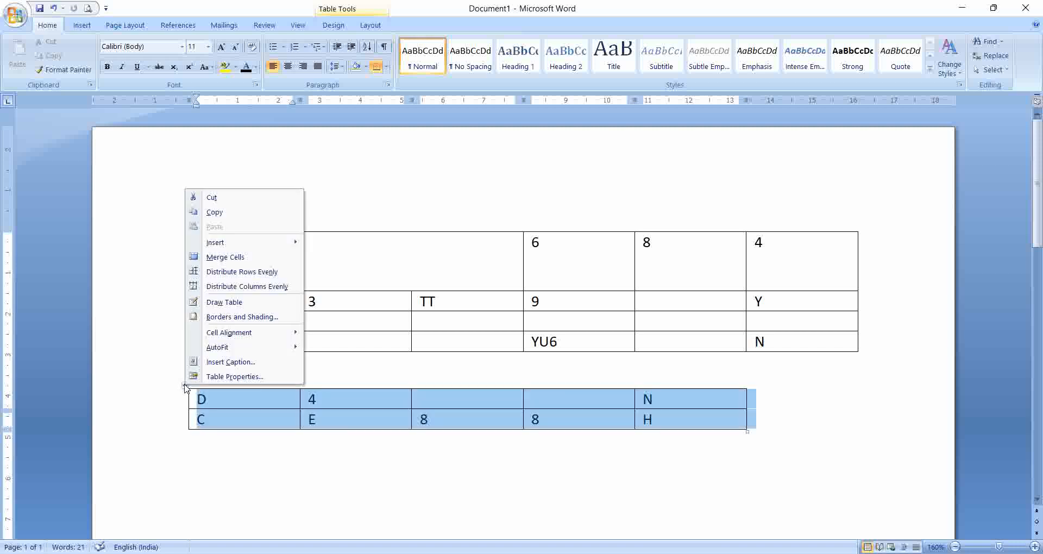
mouse_move(223, 349)
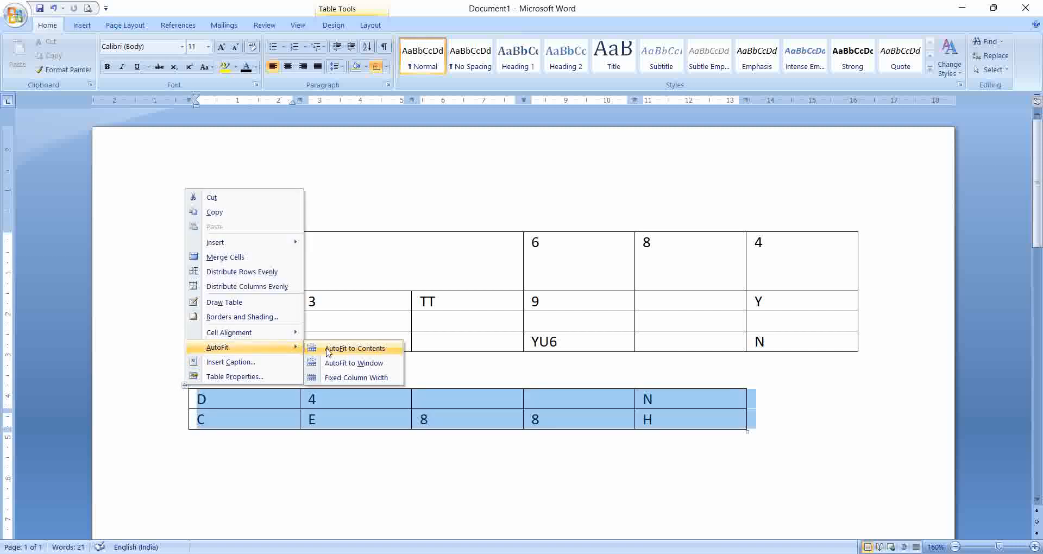
left_click(343, 363)
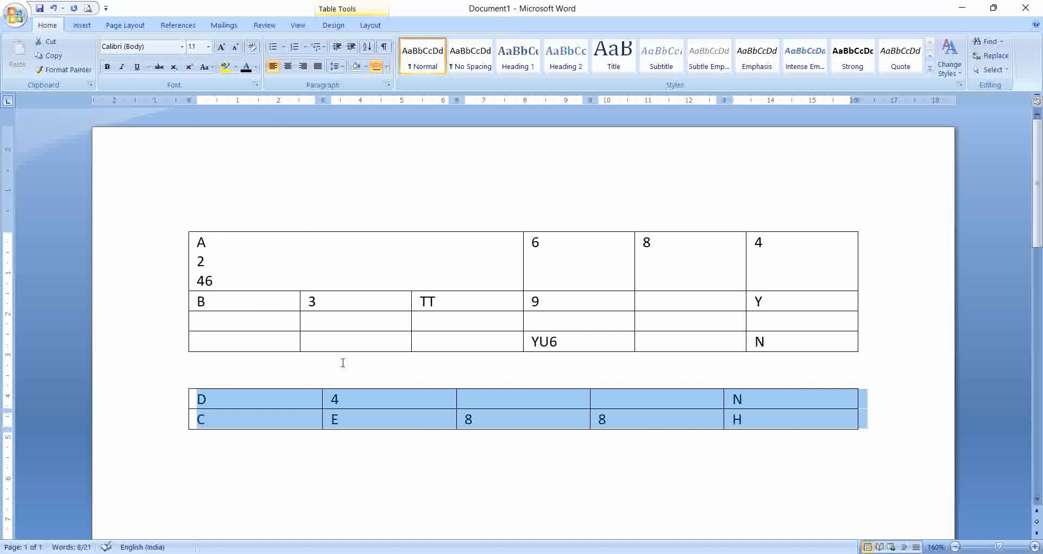
Step: AutoFit the lower table to its contents
right_click(184, 386)
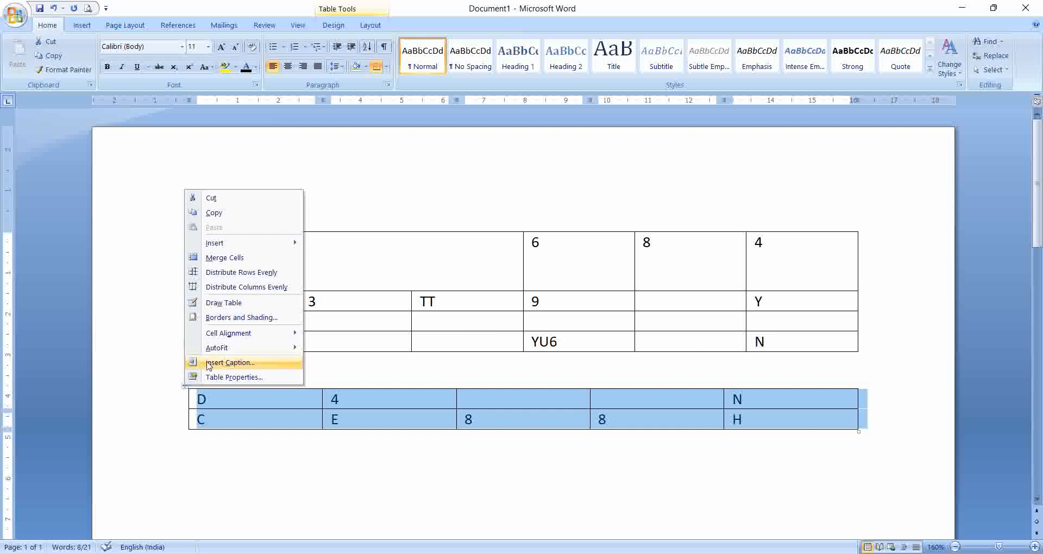
mouse_move(220, 349)
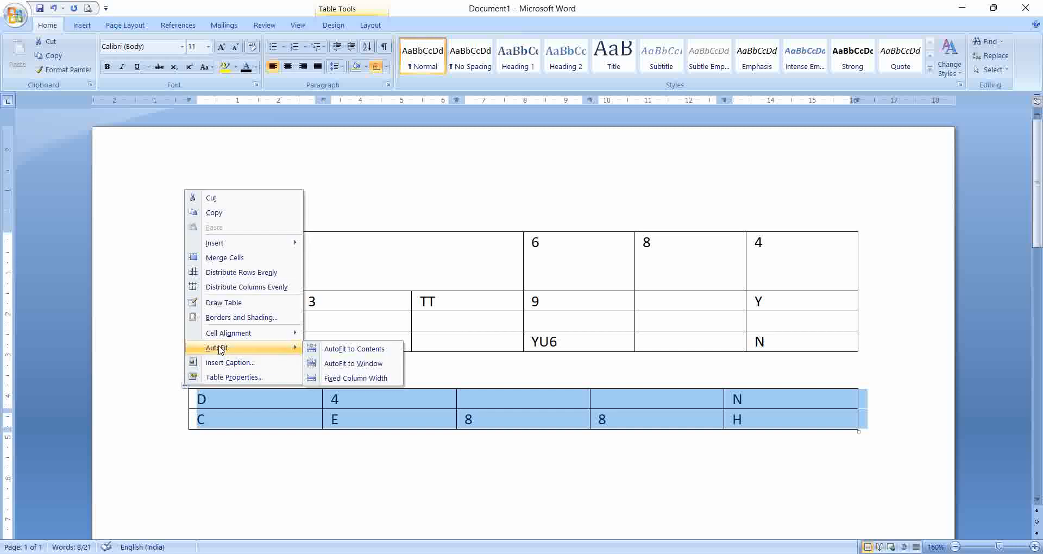
left_click(326, 348)
left_click(414, 460)
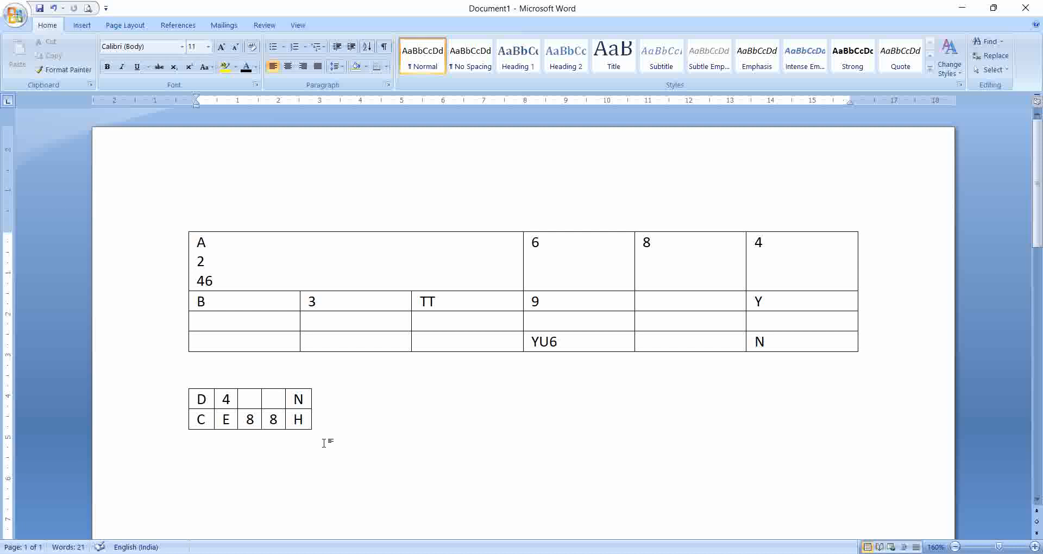
Step: Extend the 8 in the lower table's bottom row, fourth column, to 8888888
left_click(272, 419)
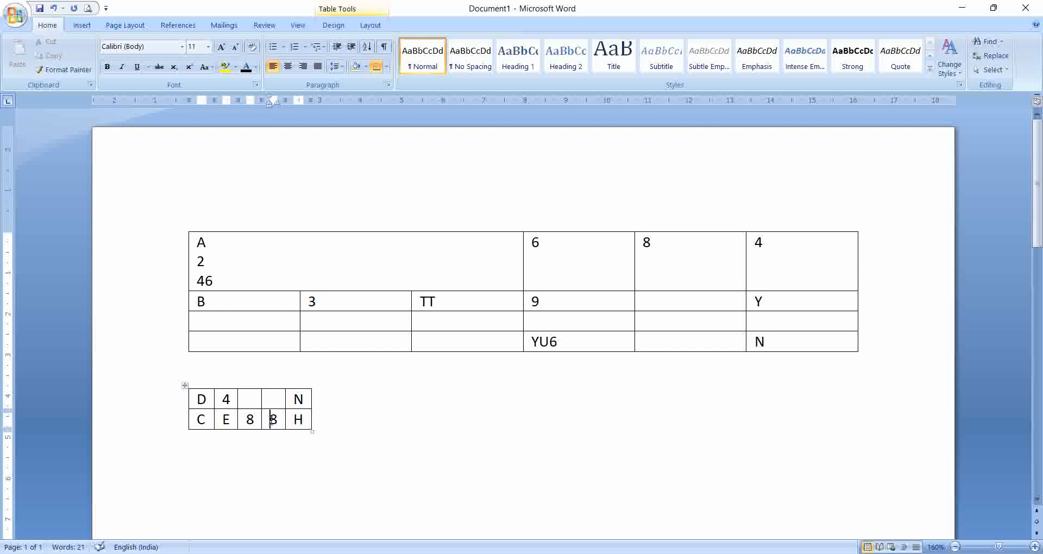
type("8888888")
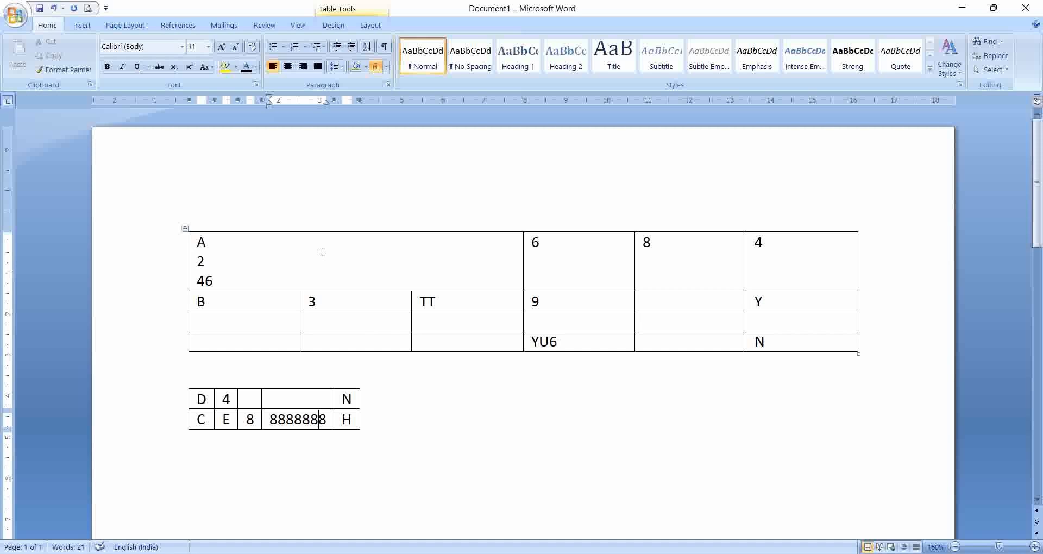
Step: Clear the text from the merged top-left cell of the upper table and add two empty lines in it
left_click(264, 274)
key("BackSpace")
key("BackSpace")
key("BackSpace")
key("BackSpace")
key("BackSpace")
key("BackSpace")
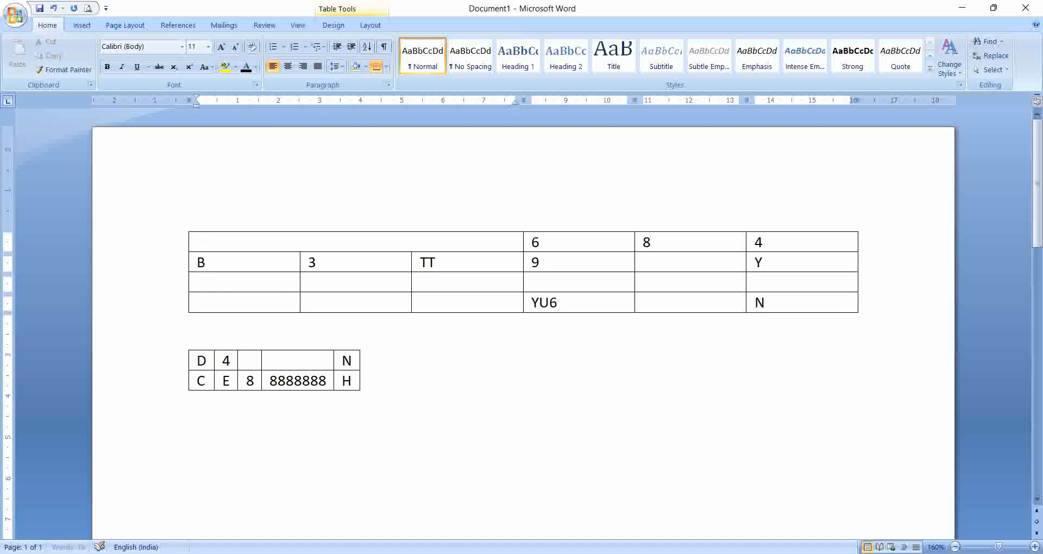
key("Return")
key("Return")
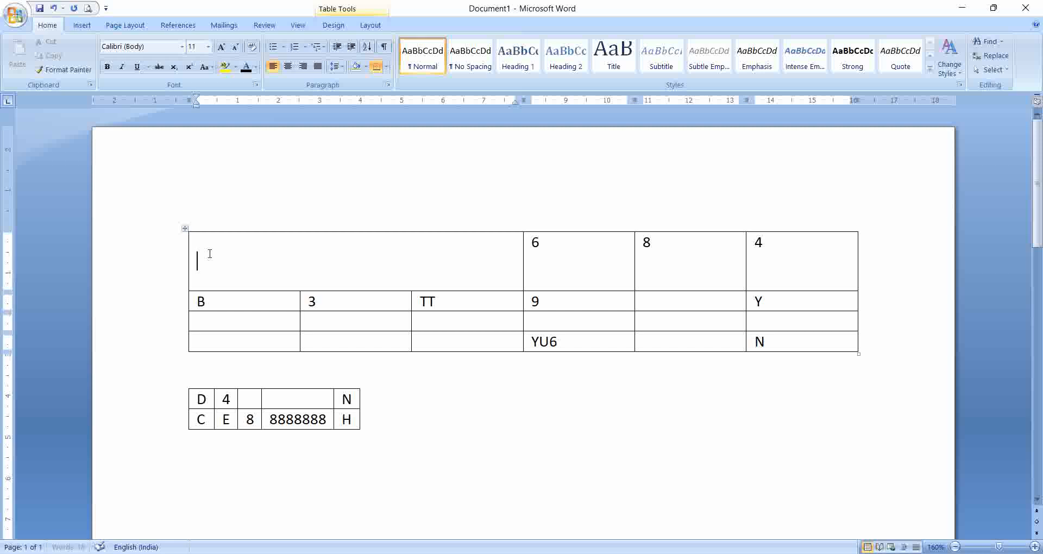
Step: Split the merged top-left cell into 4 columns and 1 row
right_click(209, 254)
left_click(198, 254)
right_click(198, 255)
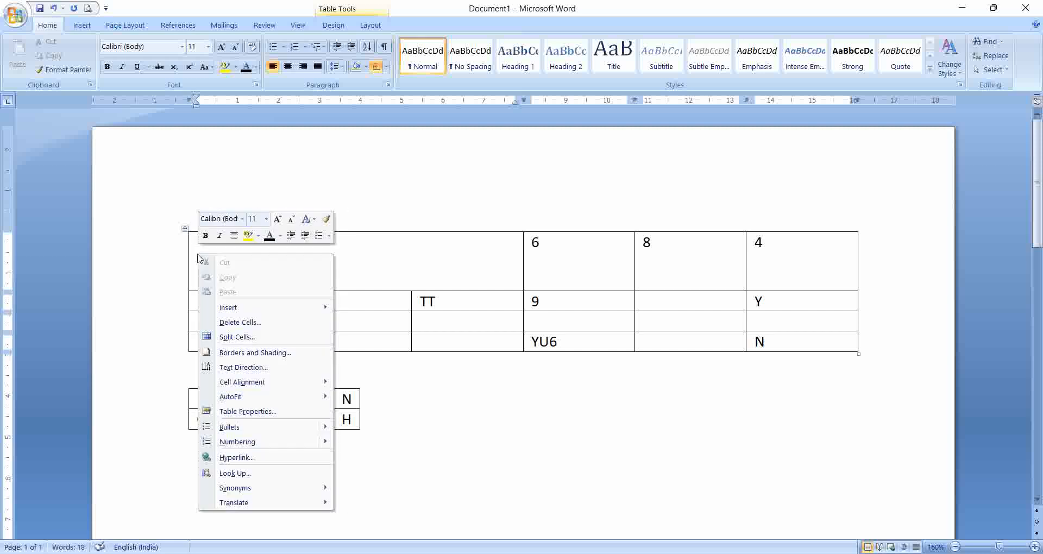
left_click(237, 337)
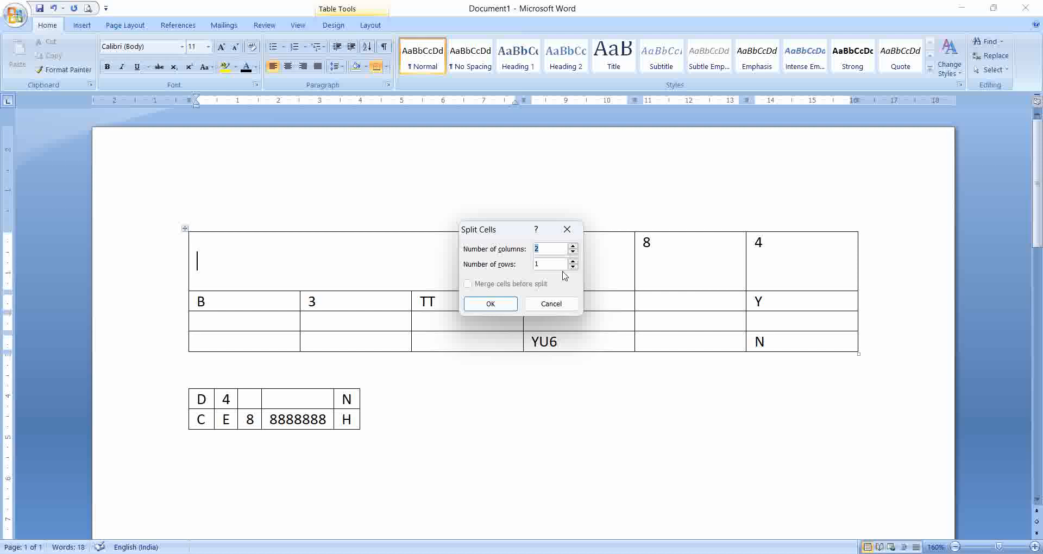
left_click(573, 246)
left_click(574, 245)
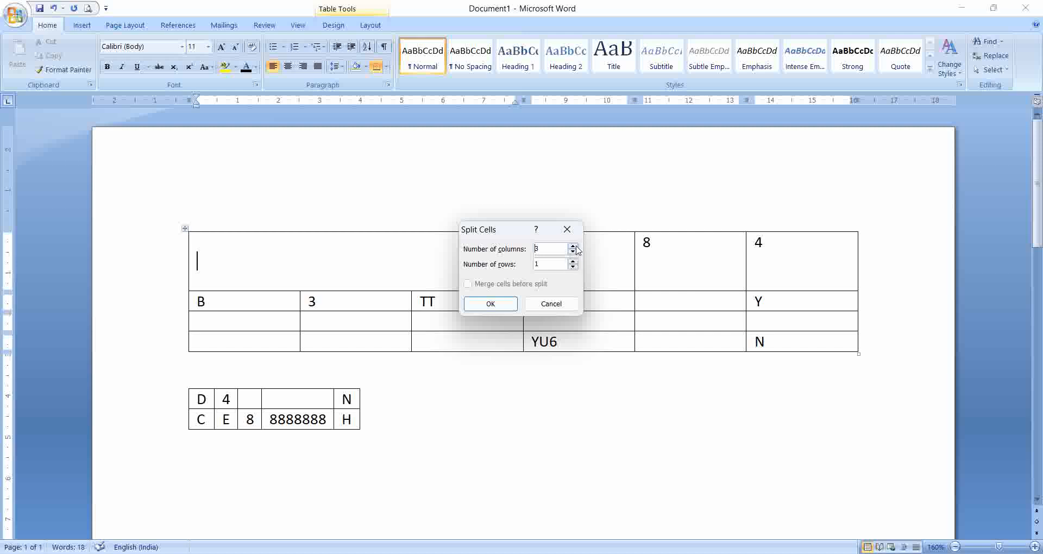
left_click(513, 306)
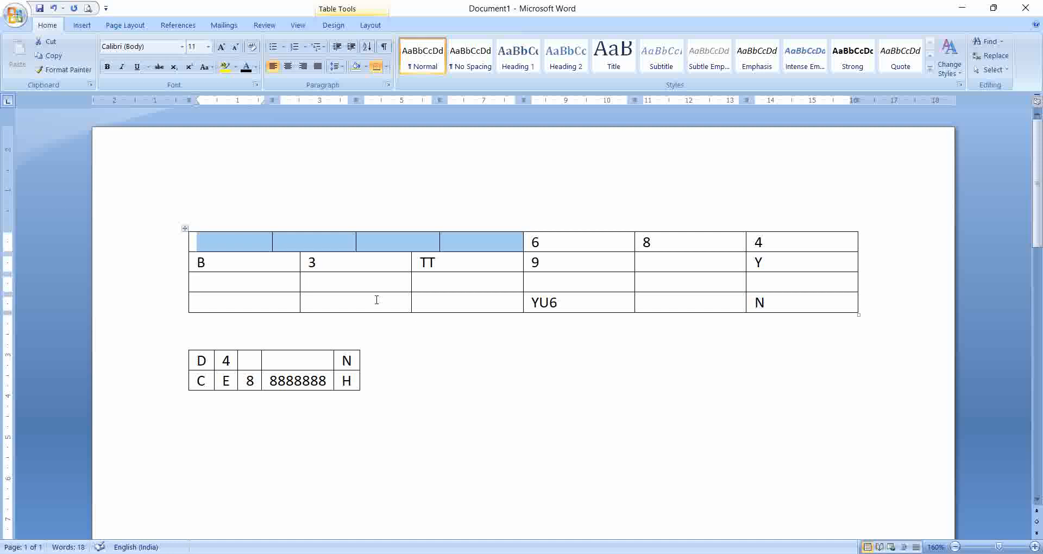